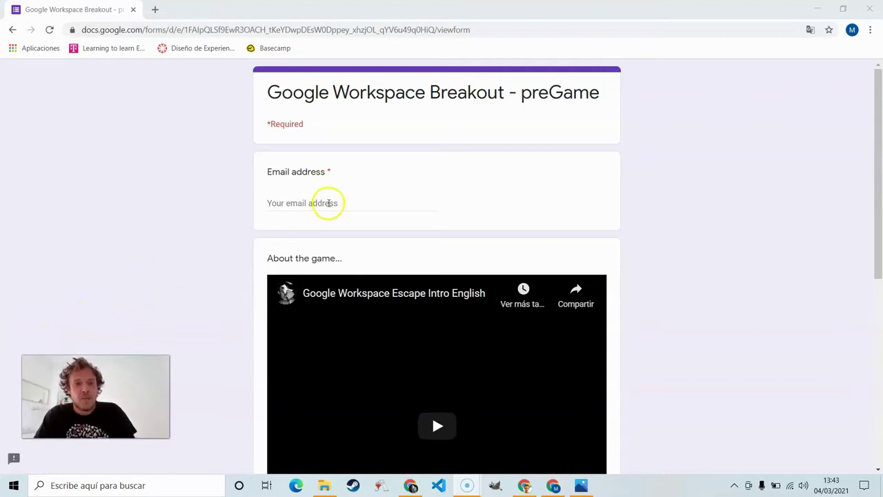
# Step: Fill the preGame form with your email address, choose go!, and submit it
pyautogui.click(329, 203)
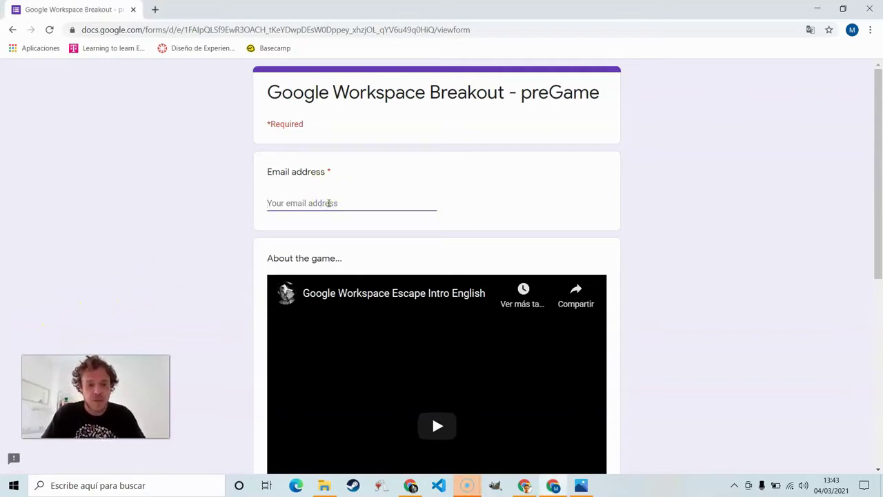
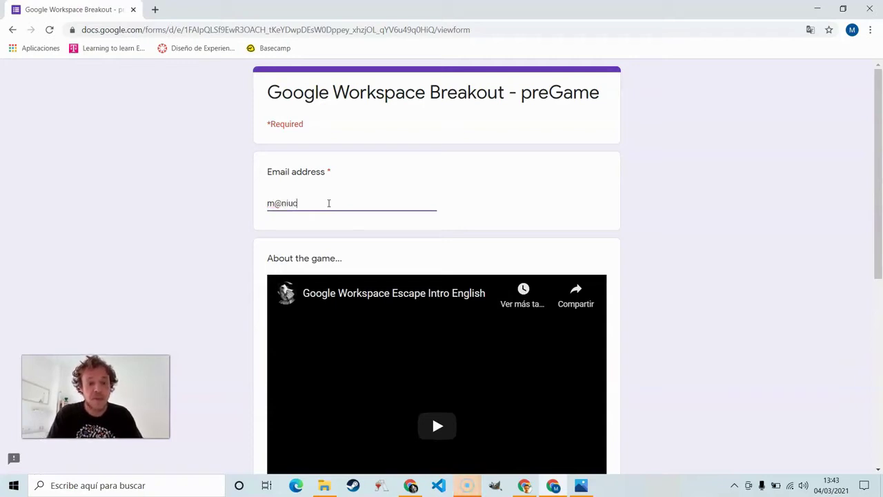
pyautogui.scroll(-3, 328, 202)
pyautogui.scroll(-2, 430, 292)
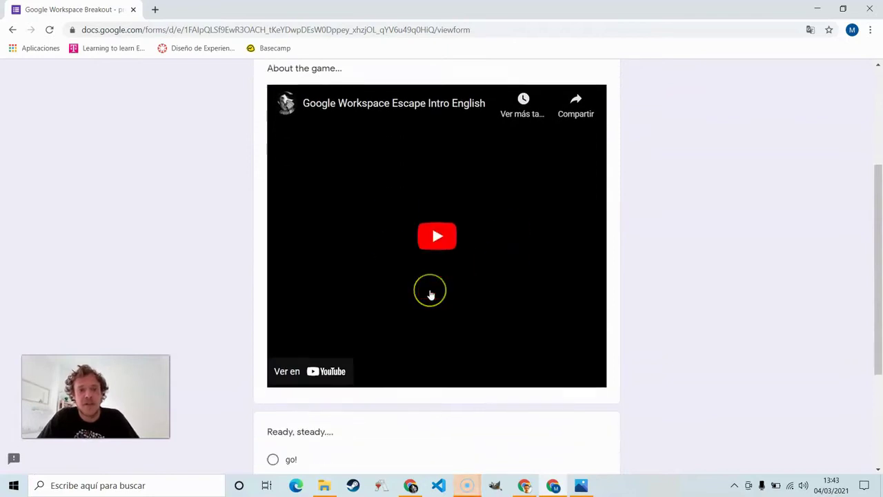
pyautogui.click(284, 402)
pyautogui.scroll(-2, 267, 388)
pyautogui.click(276, 414)
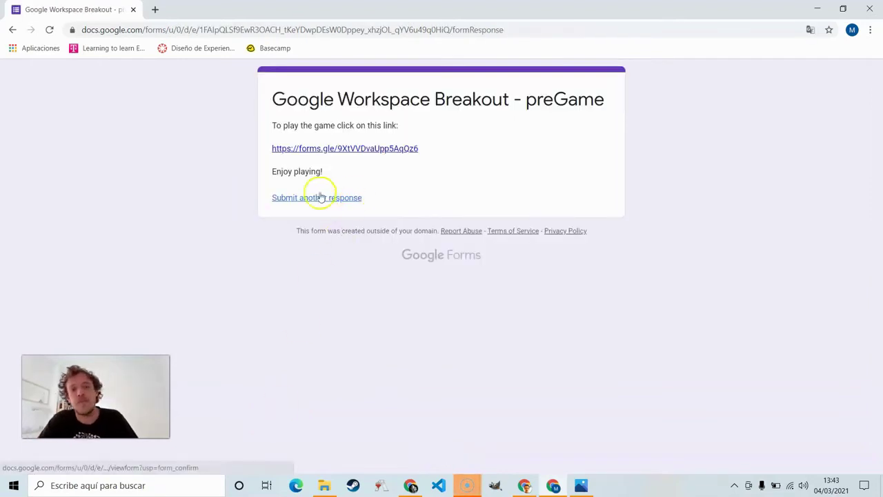
# Step: Open the Game form, enter your email and optional name, and continue to the next section
pyautogui.click(337, 151)
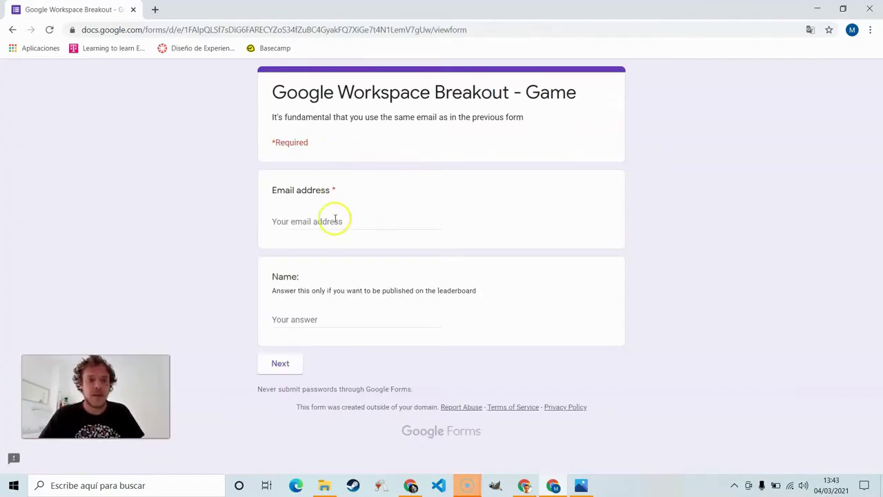
pyautogui.click(335, 219)
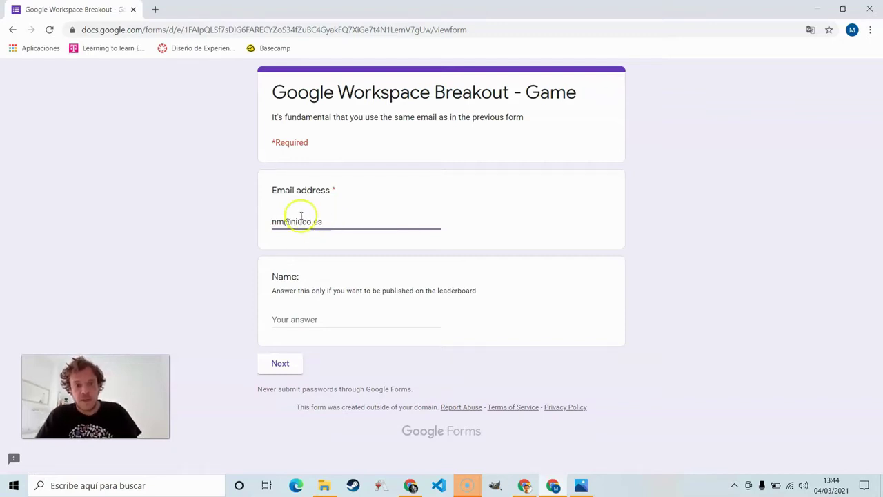
pyautogui.click(278, 218)
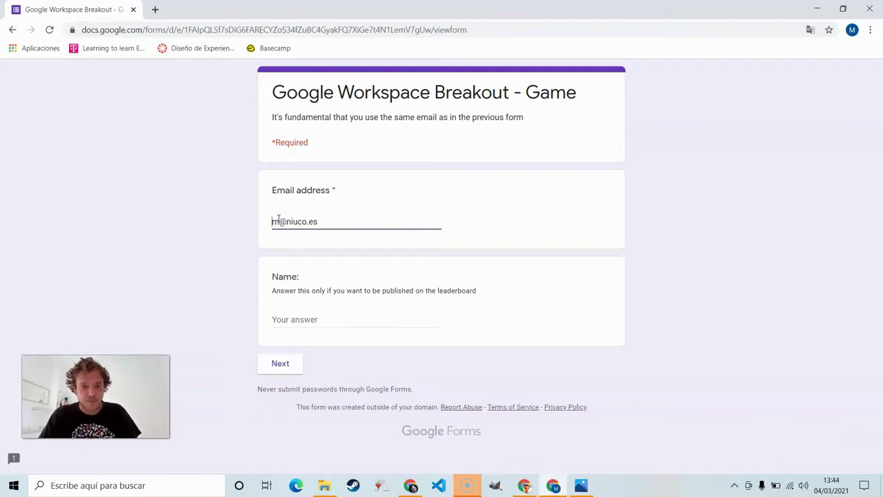
pyautogui.click(310, 320)
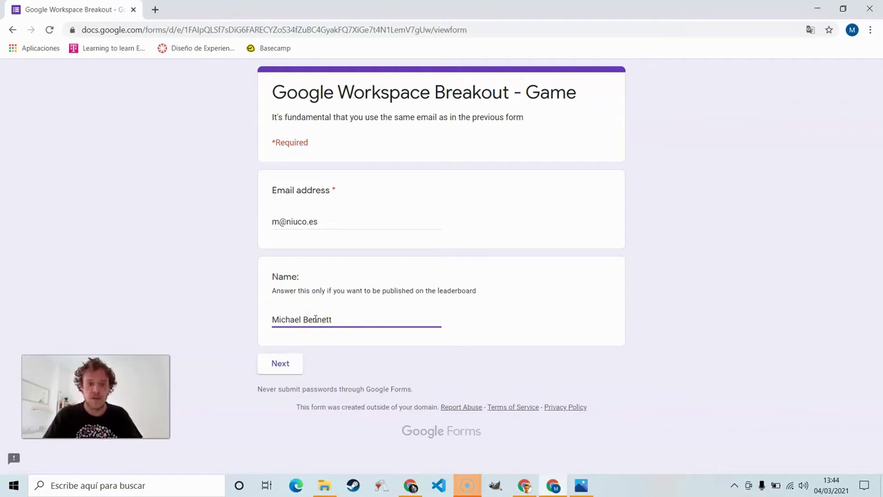
pyautogui.click(297, 362)
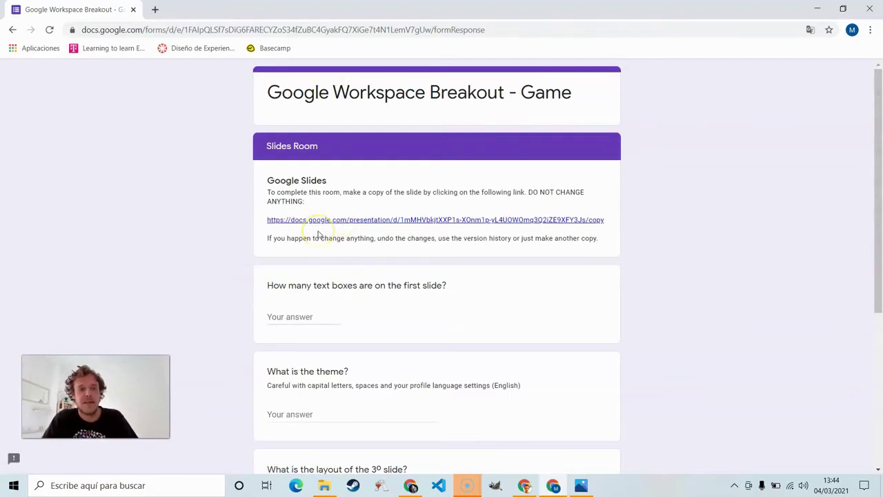
# Step: Make a copy of Room Slides and select all of slide 1 to reveal its hidden text boxes
pyautogui.click(317, 221)
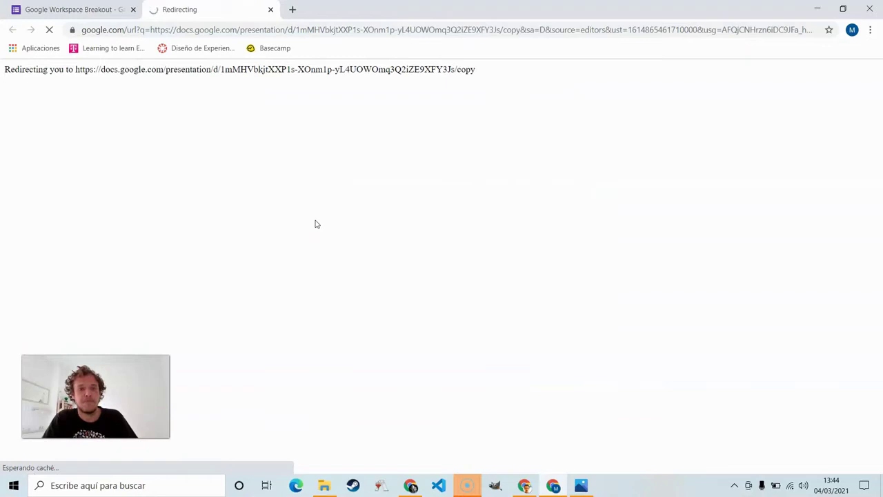
pyautogui.click(289, 255)
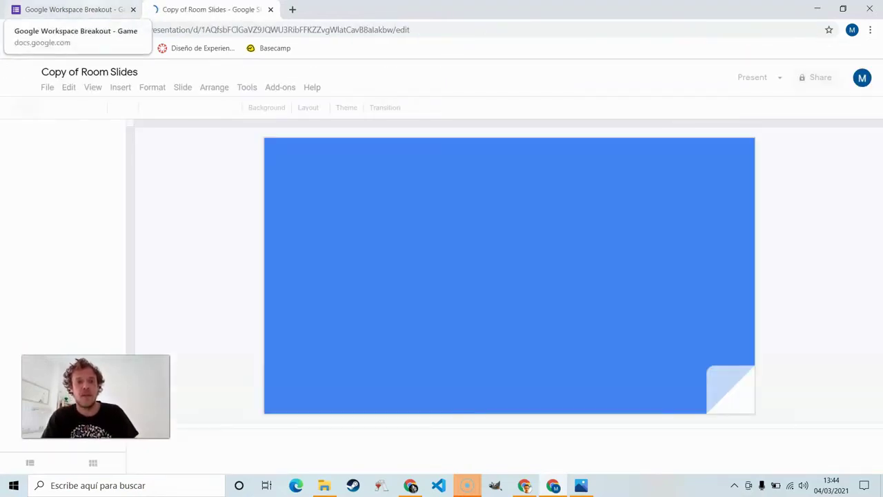
pyautogui.click(69, 10)
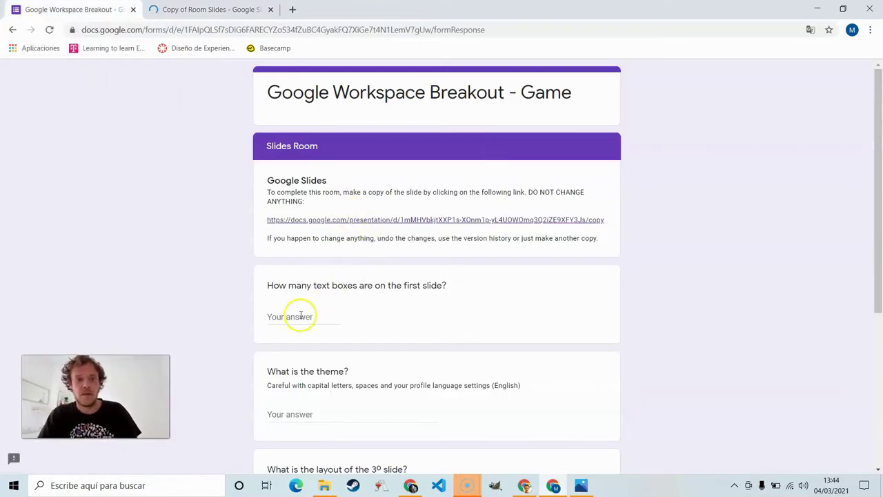
pyautogui.scroll(-1, 297, 315)
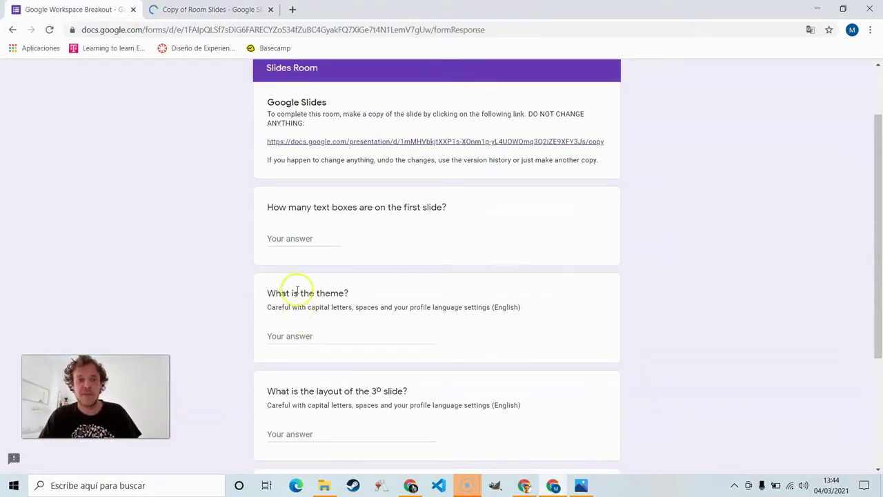
pyautogui.click(204, 11)
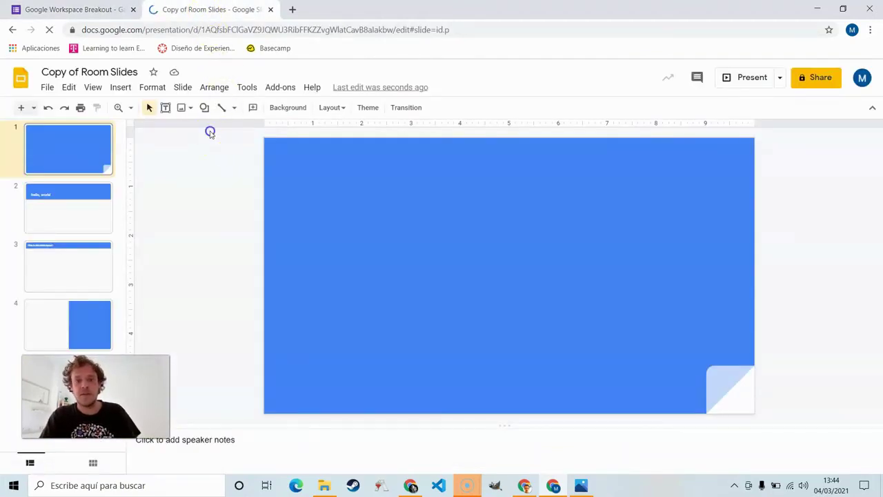
pyautogui.moveTo(210, 131); pyautogui.dragTo(775, 411)
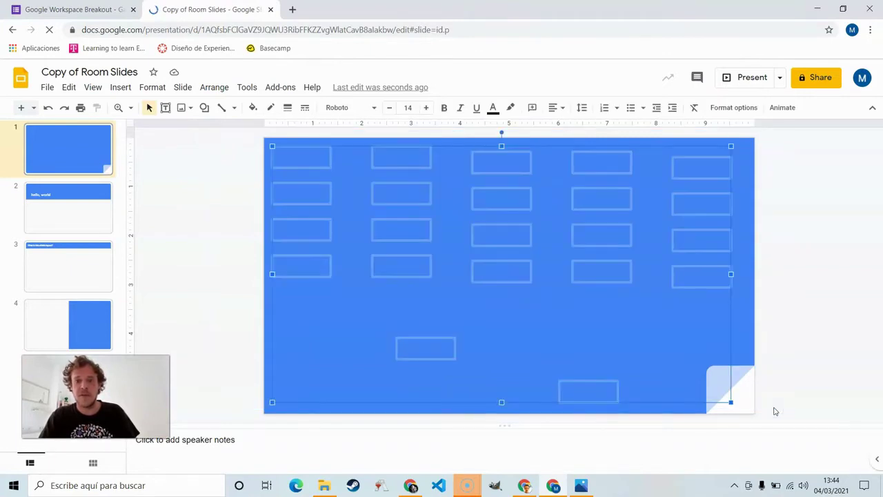
# Step: Answer the text-box count question with 22
pyautogui.click(76, 9)
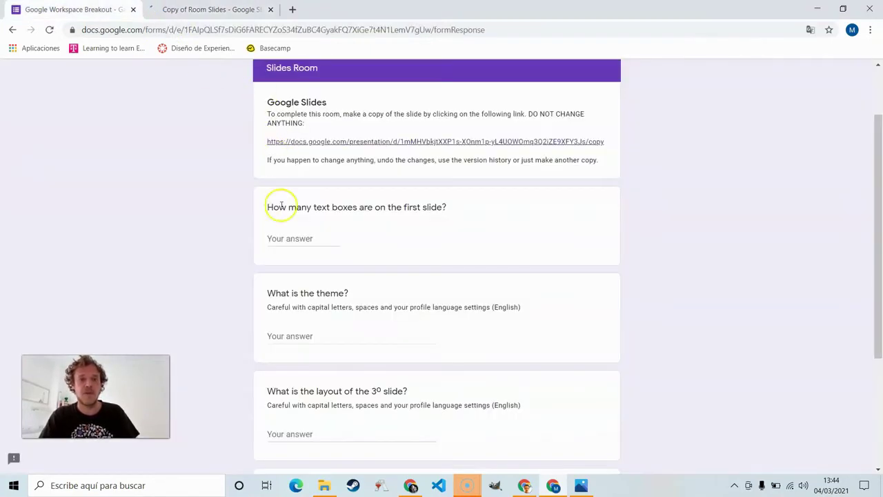
pyautogui.click(291, 240)
pyautogui.write('22')
pyautogui.scroll(-2, 292, 243)
# Step: Look up the presentation's current theme and answer the theme question with Material
pyautogui.click(221, 10)
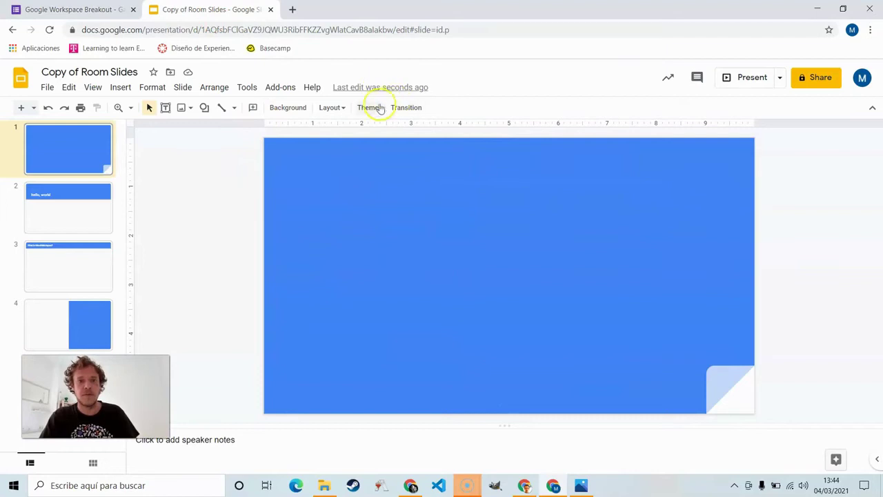
pyautogui.click(370, 107)
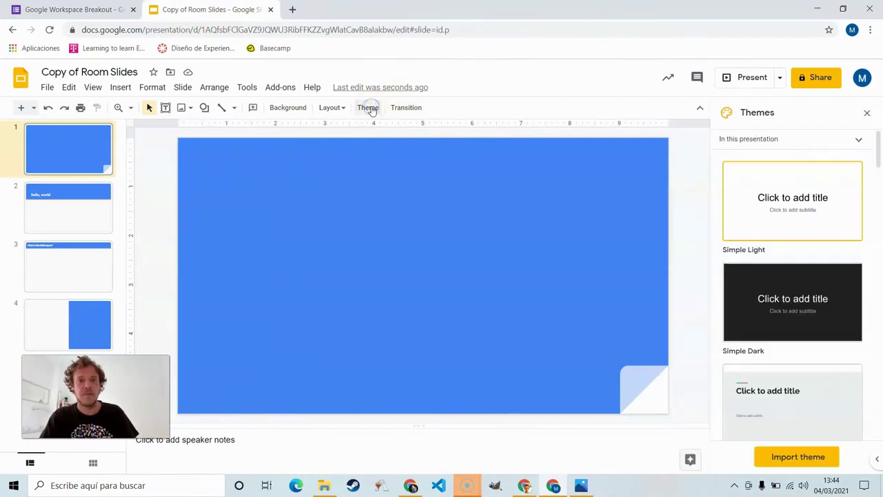
pyautogui.scroll(-3, 771, 314)
pyautogui.scroll(-6, 771, 316)
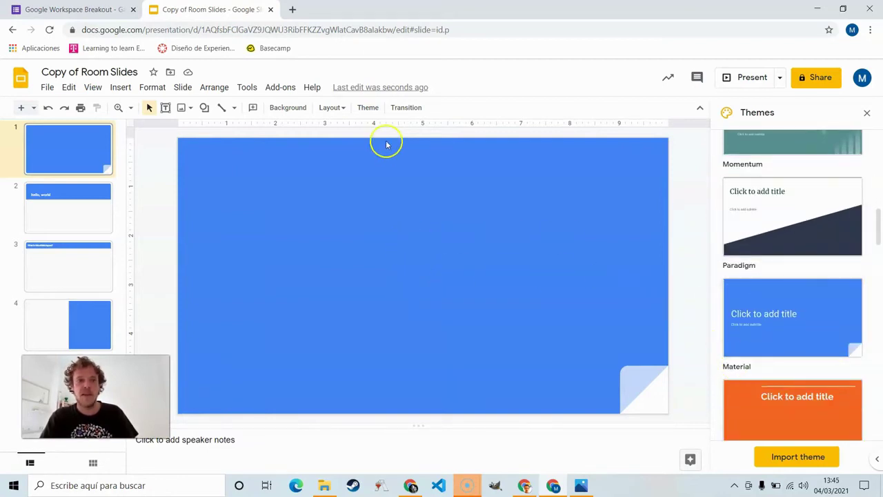
pyautogui.click(69, 9)
pyautogui.click(346, 247)
pyautogui.write('Material')
pyautogui.scroll(-2, 347, 246)
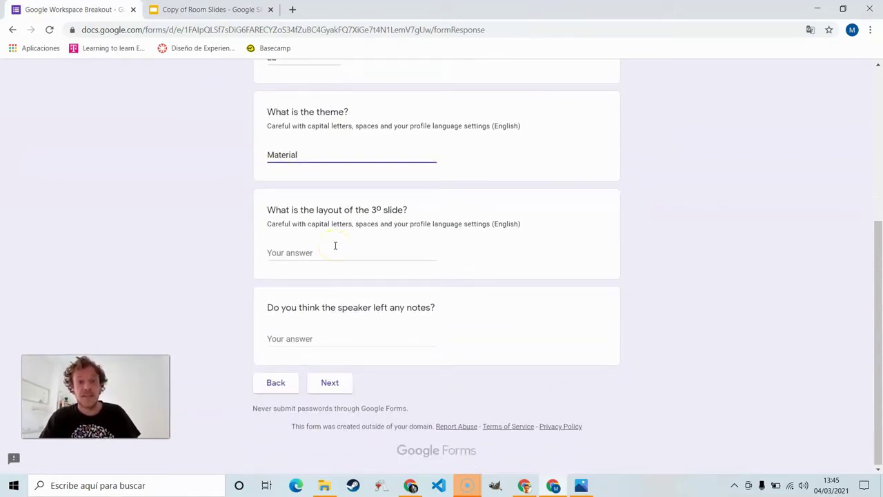
# Step: Check the third slide's layout and answer the layout question with Title only
pyautogui.click(335, 246)
pyautogui.click(227, 9)
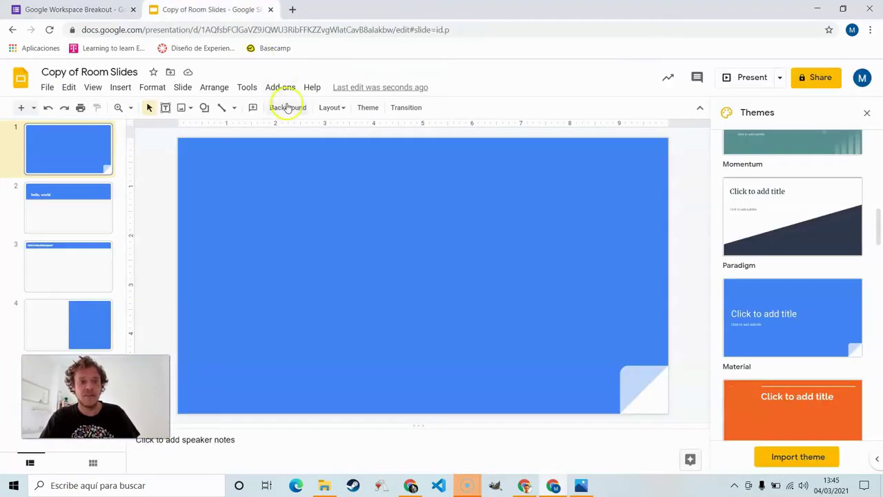
pyautogui.click(78, 262)
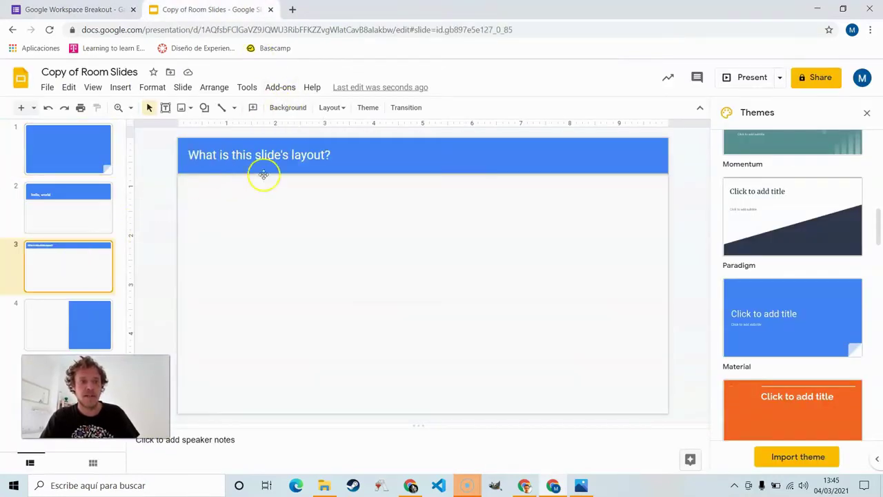
pyautogui.click(867, 112)
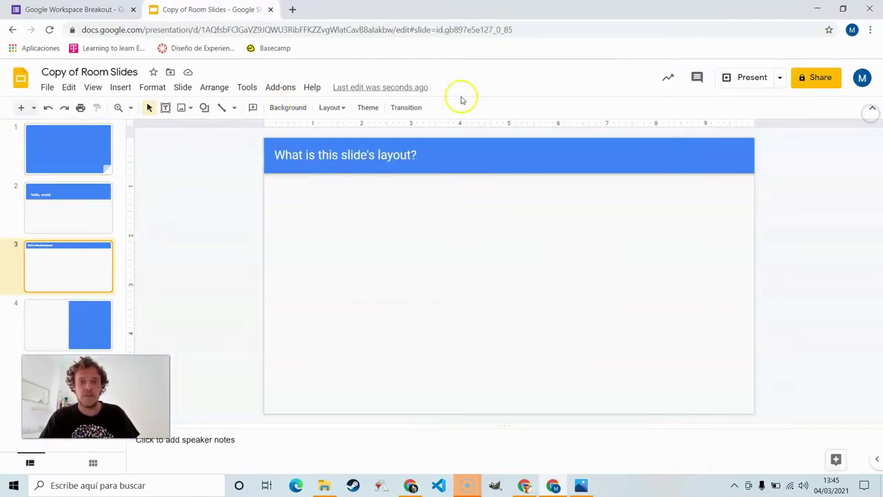
pyautogui.click(335, 107)
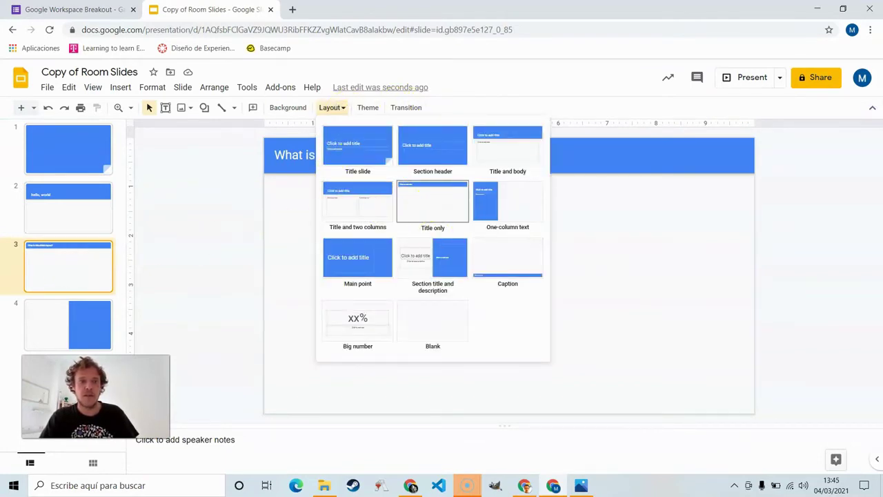
pyautogui.hotkey('ctrl', 'shift', 'Tab')
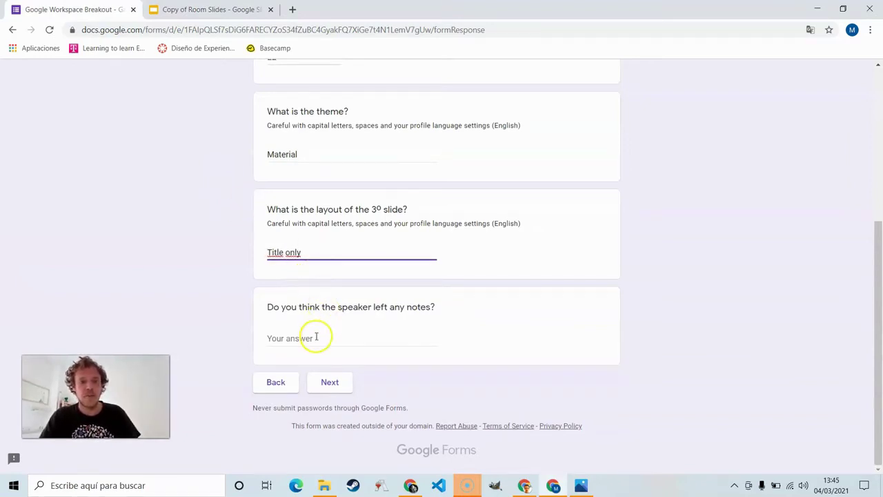
# Step: Copy the fourth slide's speaker note 'hello, world' and paste it as the notes answer
pyautogui.click(207, 10)
pyautogui.click(97, 150)
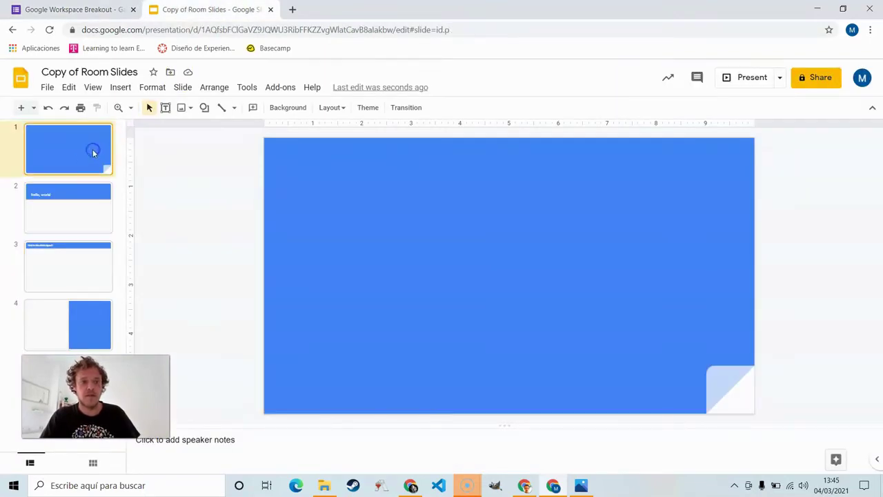
pyautogui.click(90, 211)
pyautogui.click(91, 270)
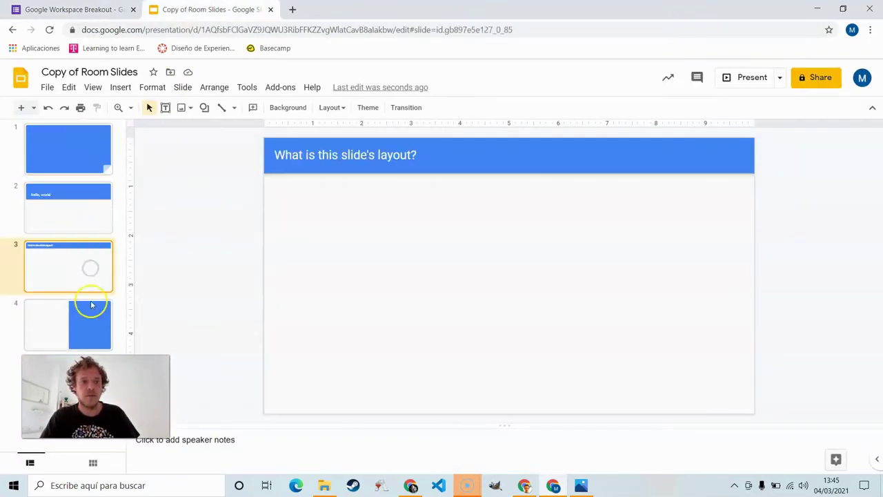
pyautogui.click(92, 310)
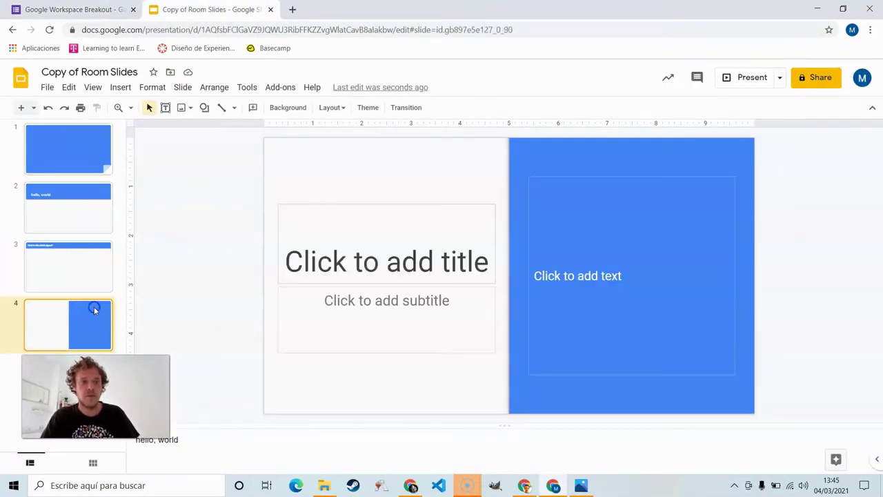
pyautogui.click(228, 441)
pyautogui.tripleClick(227, 441)
pyautogui.moveTo(227, 441); pyautogui.dragTo(136, 445)
pyautogui.click(124, 10)
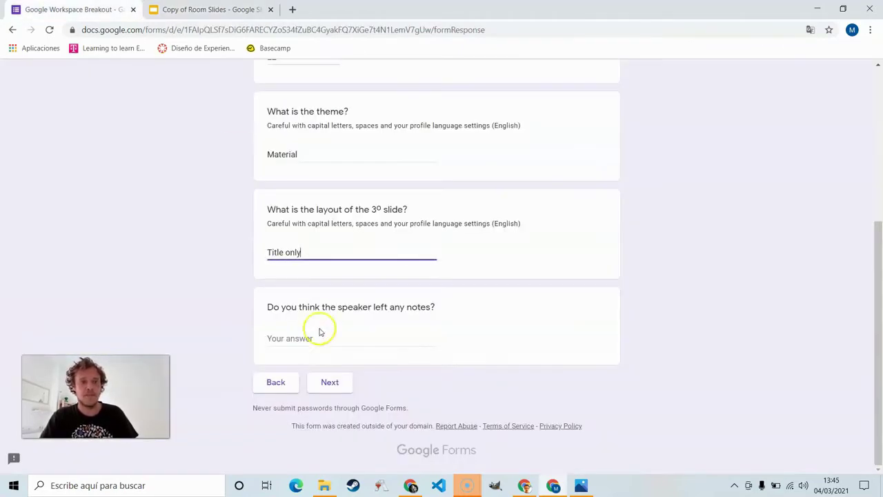
pyautogui.click(317, 334)
pyautogui.hotkey('ctrl', 'v')
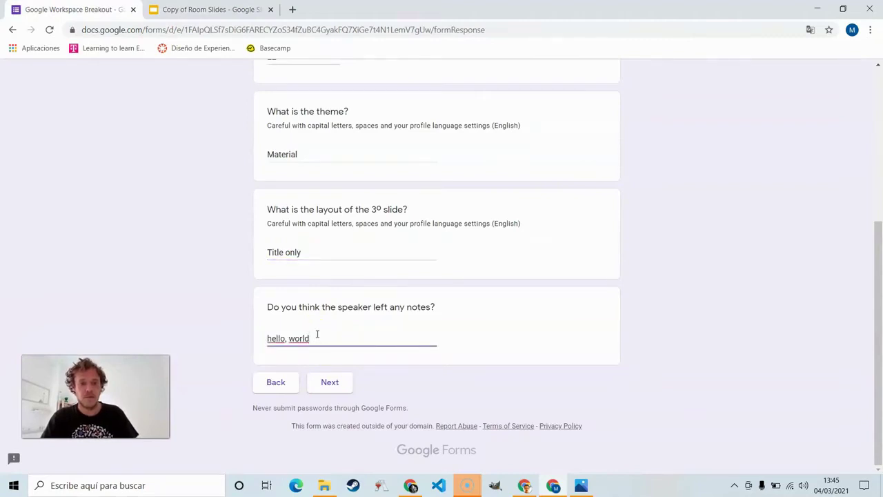
# Step: Advance the form to Room Drive and load drive.google.com in a new tab
pyautogui.click(329, 381)
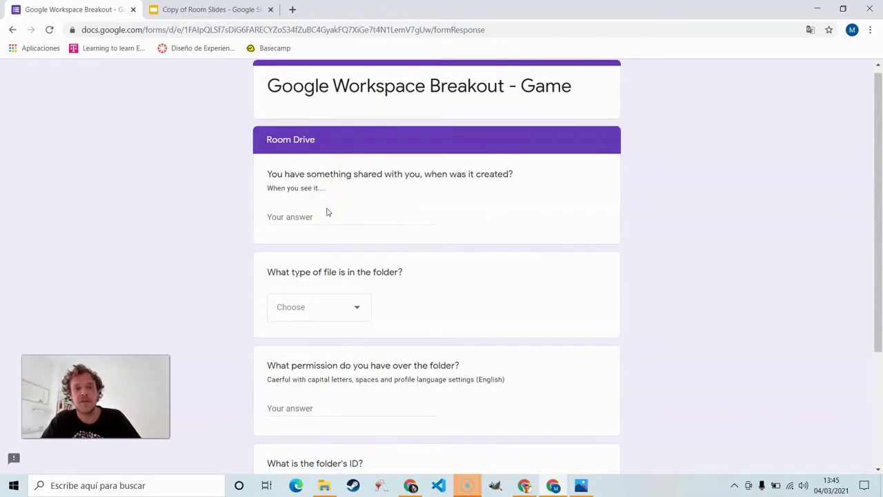
pyautogui.click(291, 9)
pyautogui.write('drive.')
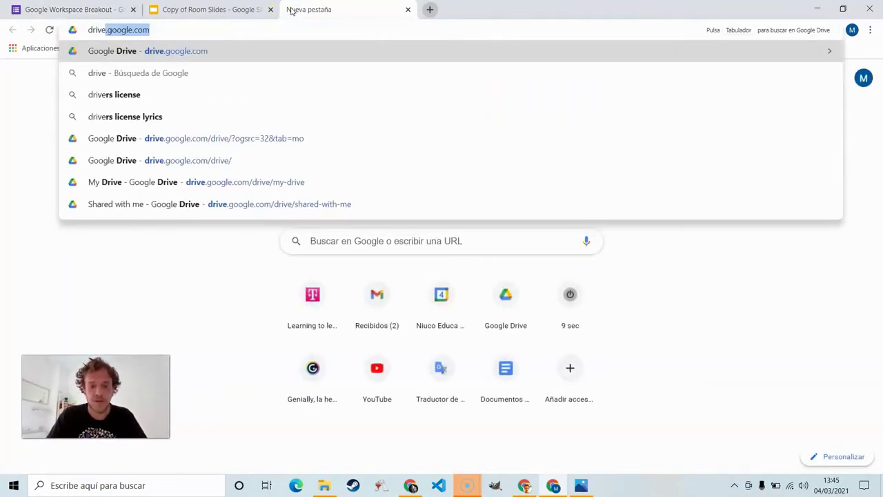
pyautogui.write('google.com')
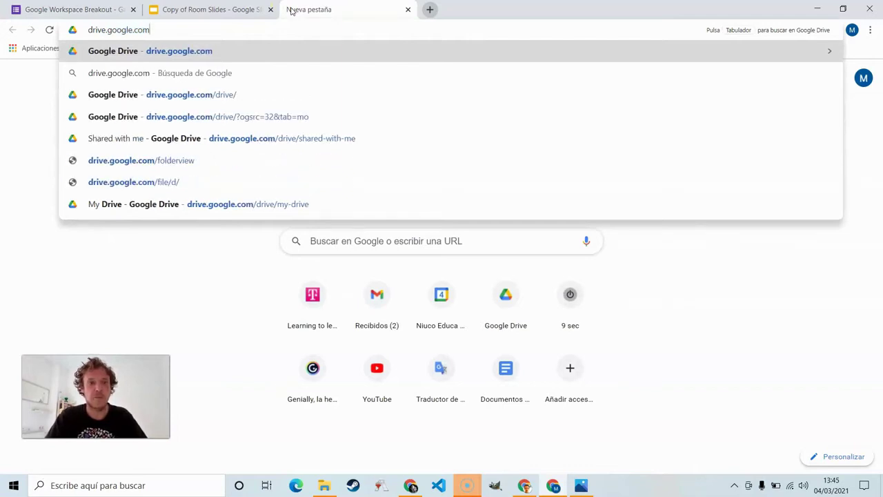
pyautogui.press('Return')
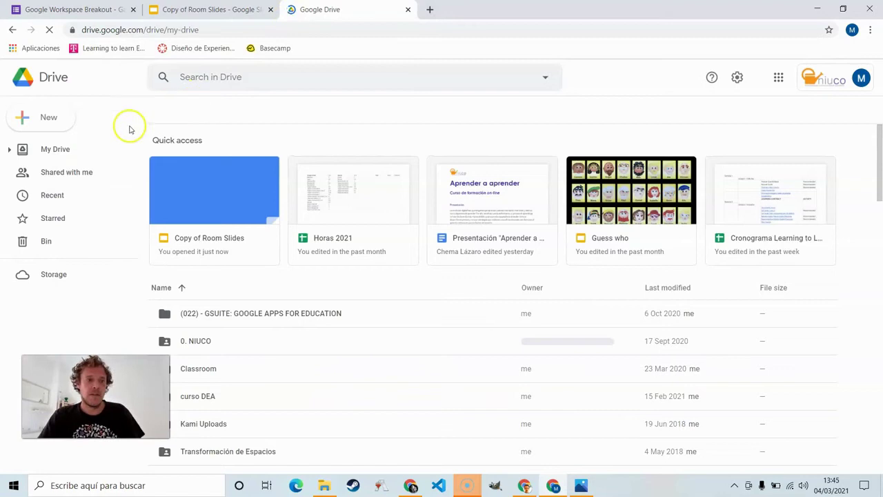
# Step: Read the shared hello, world folder's creation date, 27 Feb 2021, in its details panel
pyautogui.click(88, 178)
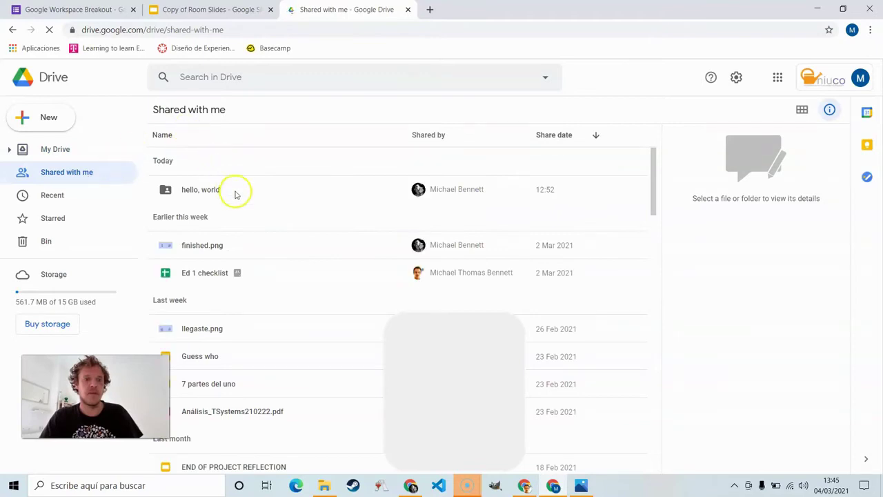
pyautogui.click(195, 190)
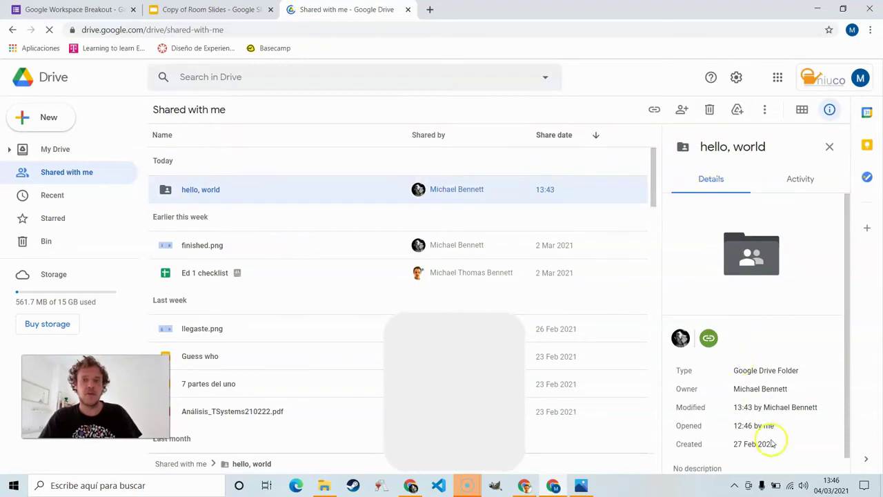
pyautogui.scroll(-1, 773, 446)
pyautogui.moveTo(784, 428); pyautogui.dragTo(742, 428)
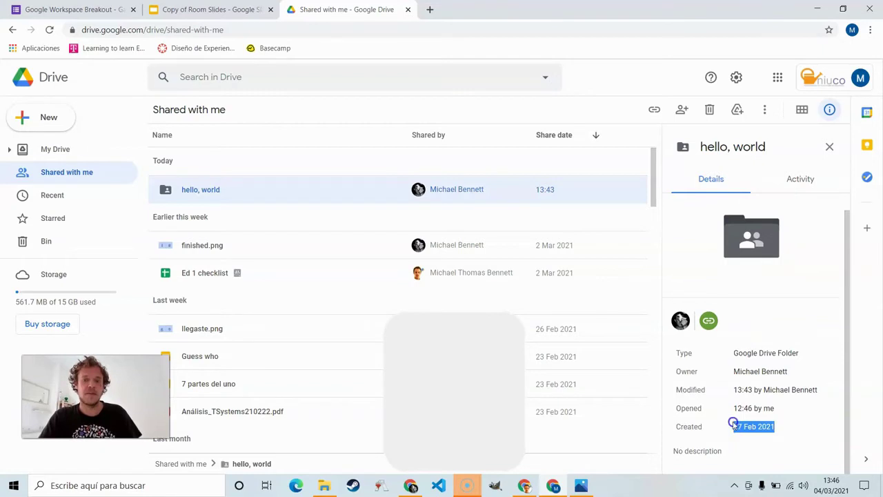
pyautogui.click(715, 396)
# Step: Fill the creation answer and open the hello, world folder in Drive to see its file
pyautogui.hotkey('ctrl', '1')
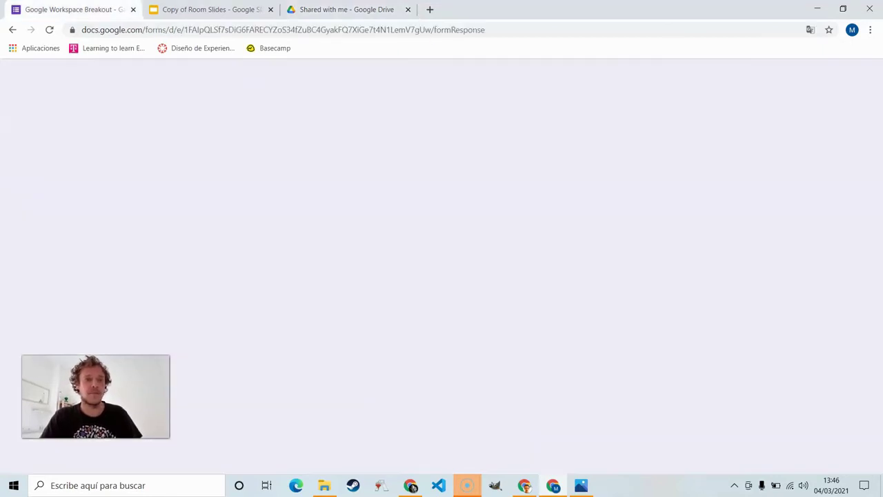
pyautogui.click(335, 216)
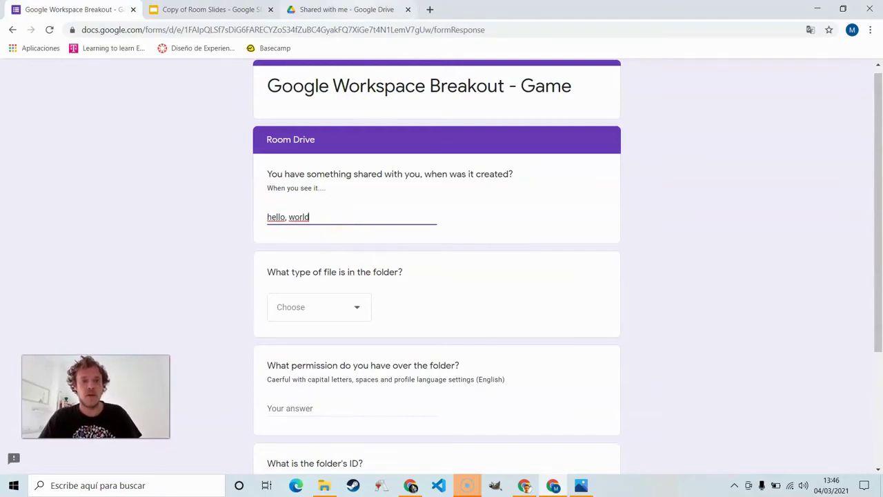
pyautogui.hotkey('ctrl', '3')
pyautogui.doubleClick(209, 188)
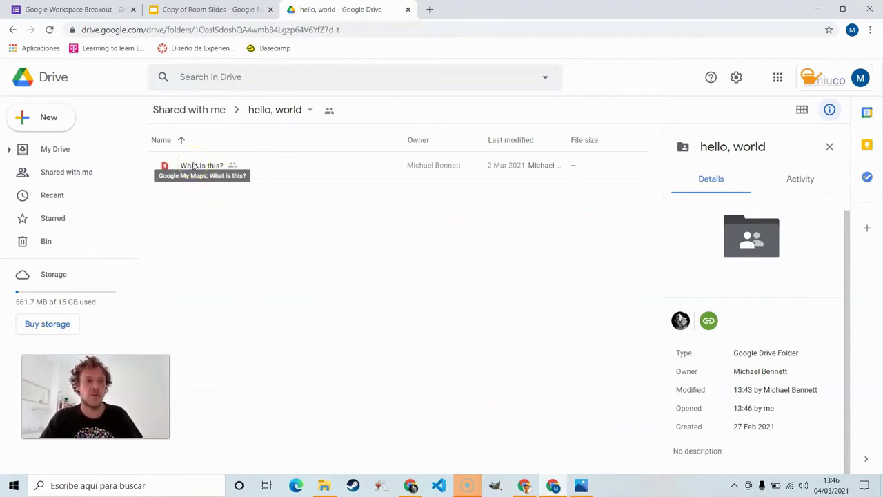
# Step: Choose Google My Maps as the folder's file type in the form
pyautogui.hotkey('ctrl', '1')
pyautogui.click(311, 308)
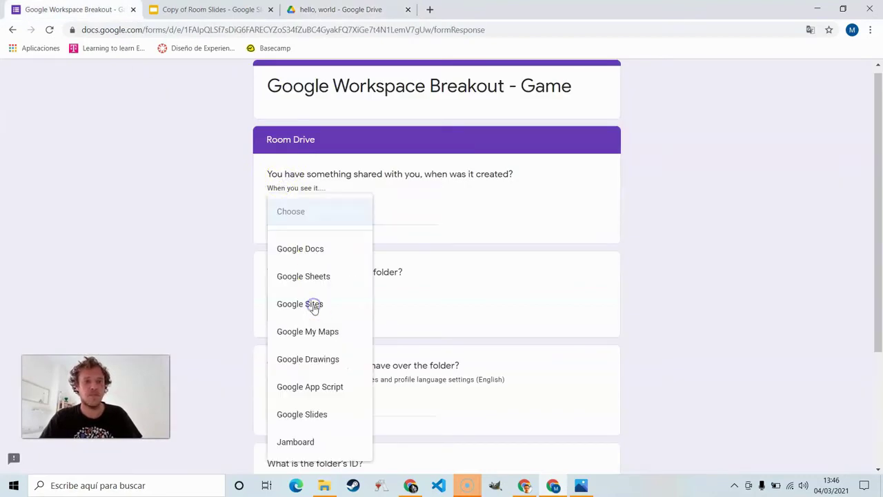
pyautogui.click(316, 332)
pyautogui.scroll(-2, 315, 333)
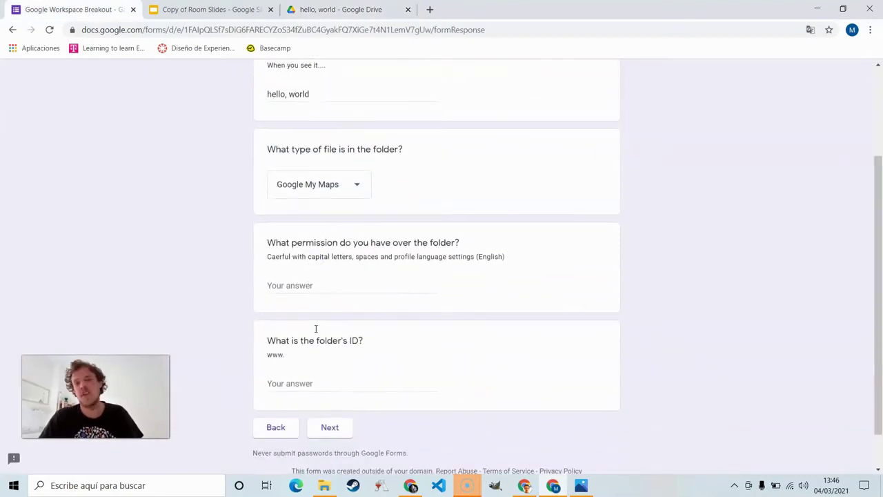
pyautogui.click(309, 283)
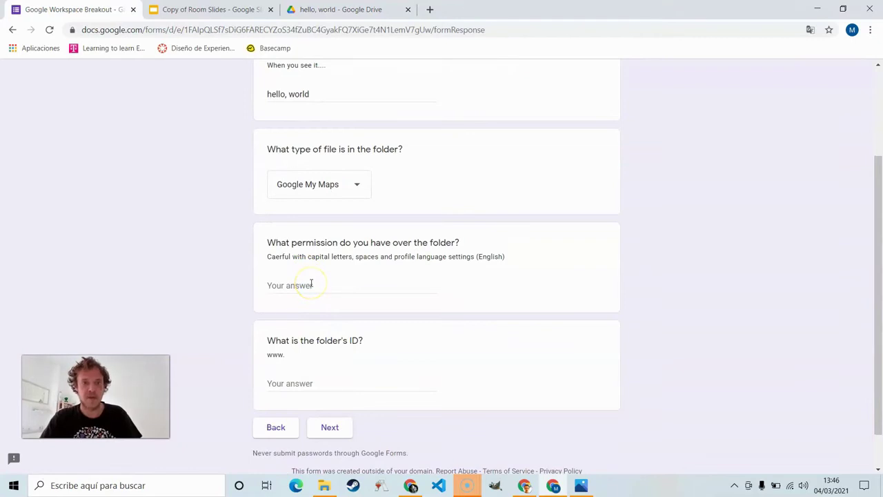
# Step: Check the hello, world folder's link sharing in Drive and answer the permission question with View
pyautogui.scroll(-1, 311, 284)
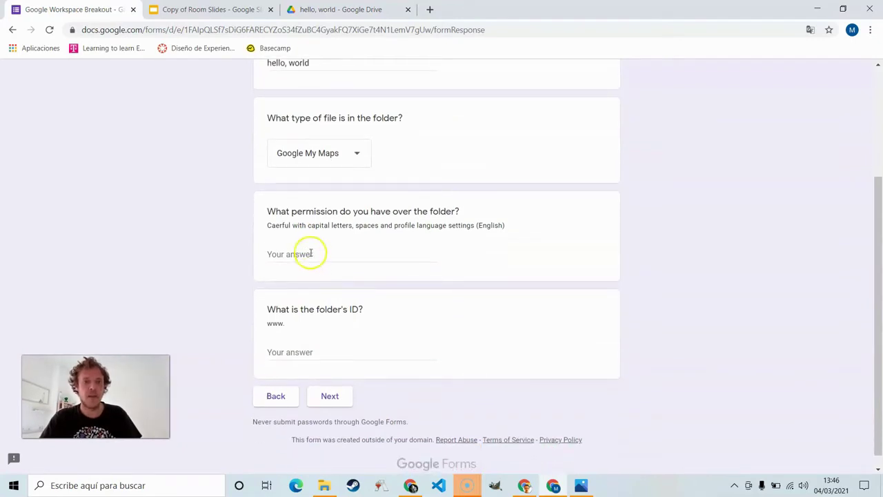
pyautogui.click(311, 254)
pyautogui.click(362, 10)
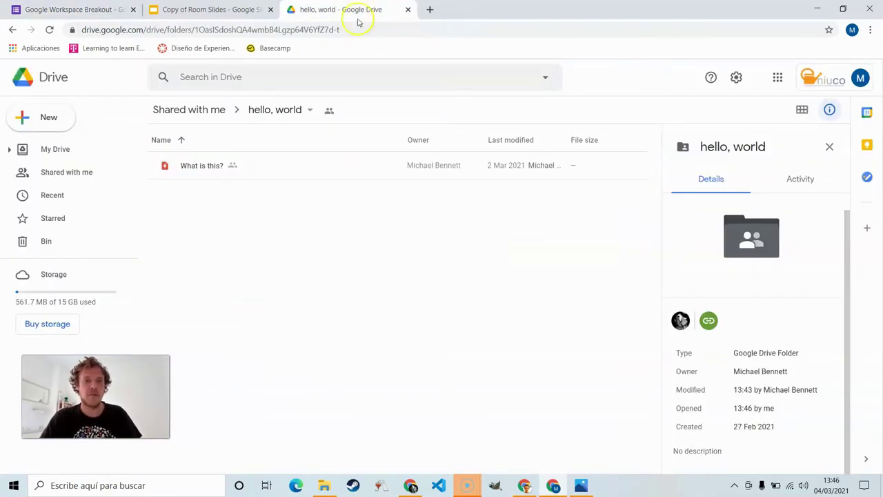
pyautogui.click(311, 113)
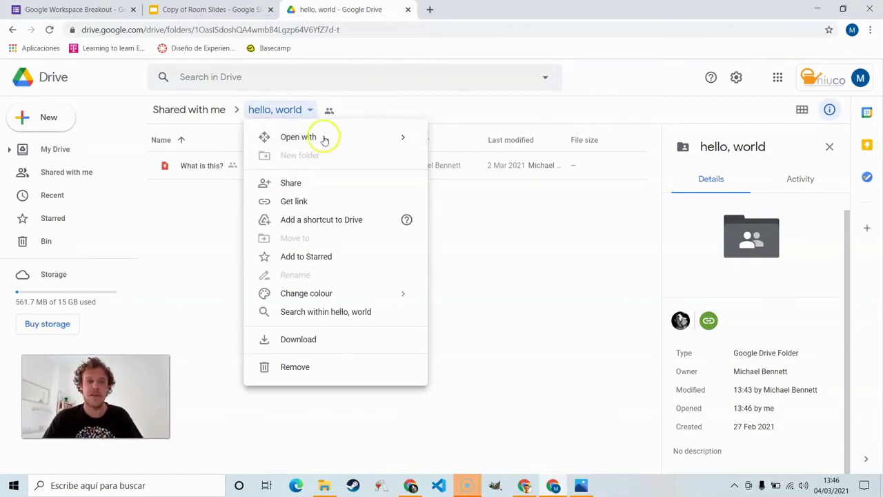
pyautogui.click(310, 137)
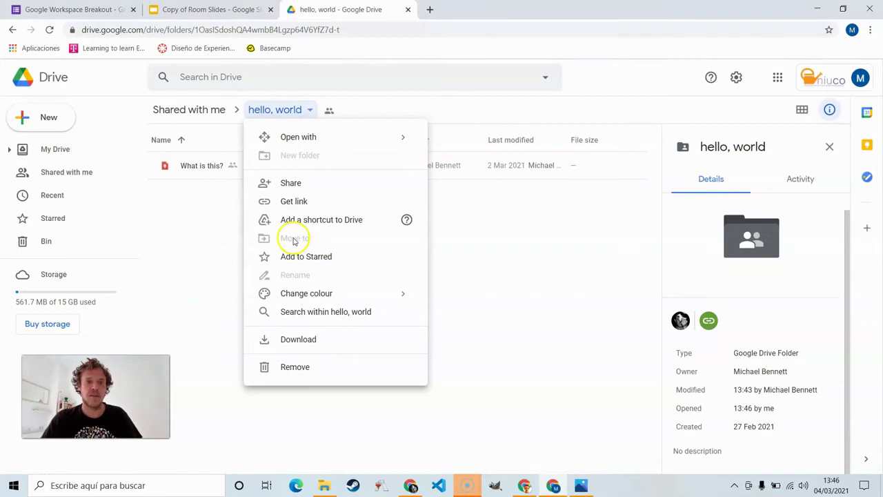
pyautogui.click(293, 178)
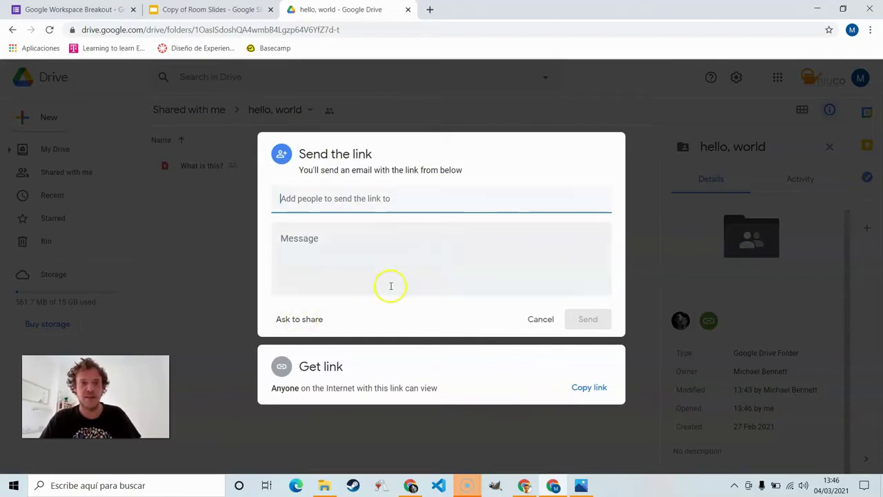
pyautogui.click(76, 10)
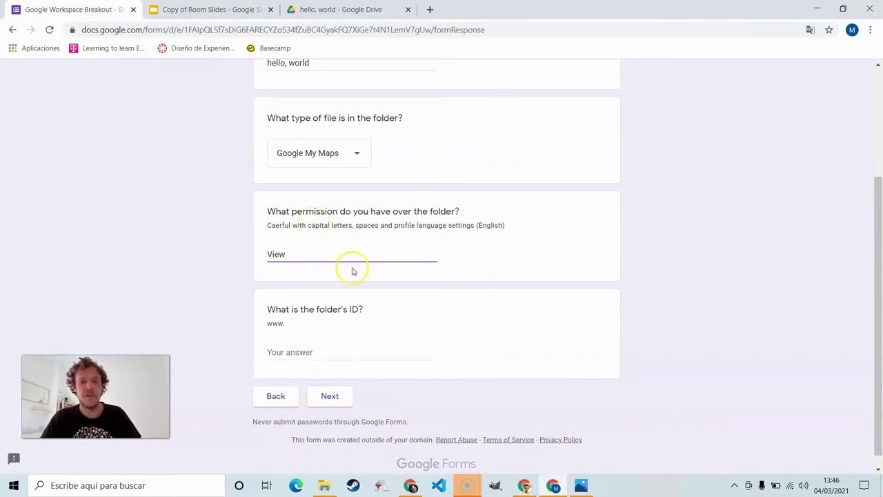
# Step: Copy the folder ID from the Drive address, paste it as the ID answer, and continue
pyautogui.click(327, 348)
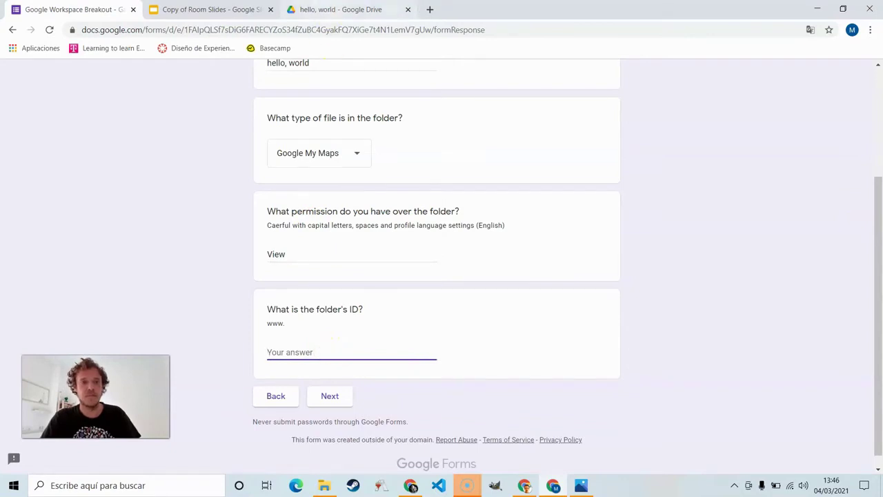
pyautogui.click(338, 9)
pyautogui.click(221, 242)
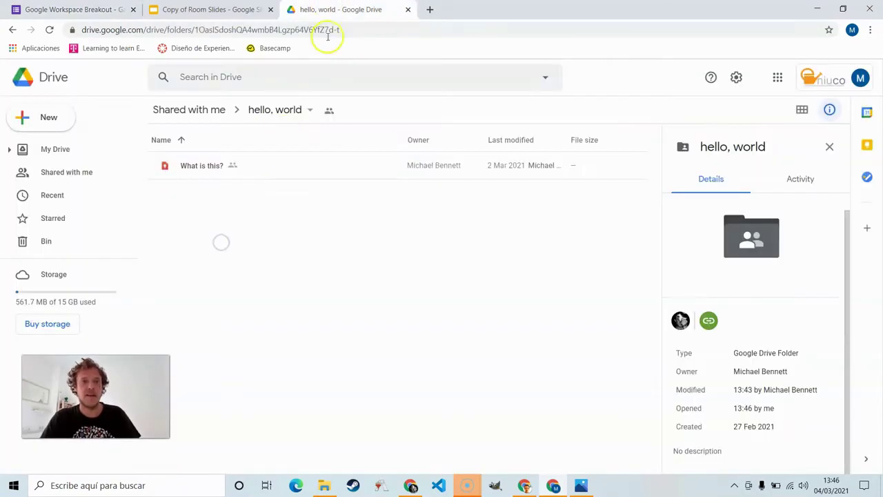
pyautogui.click(341, 29)
pyautogui.click(368, 31)
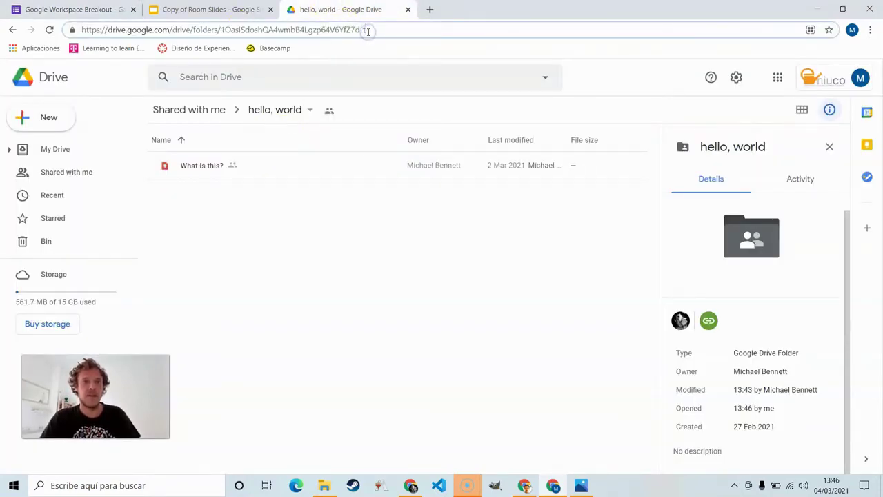
pyautogui.moveTo(370, 31); pyautogui.dragTo(231, 33)
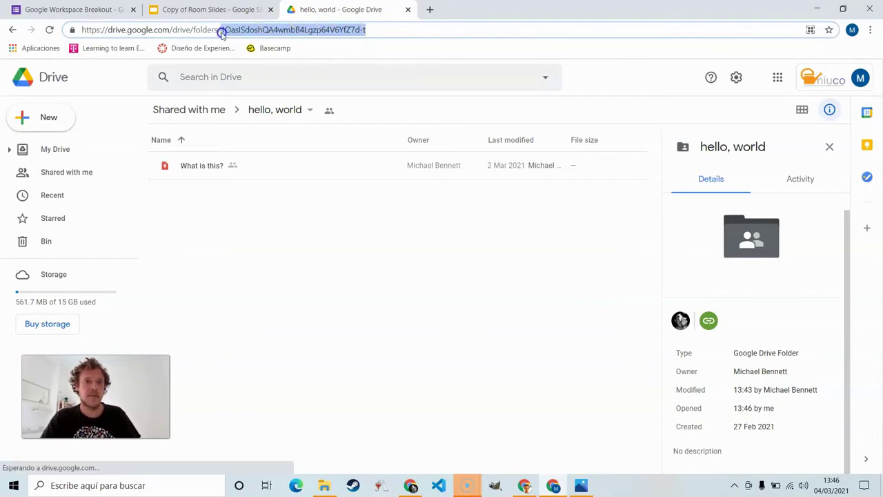
pyautogui.click(97, 9)
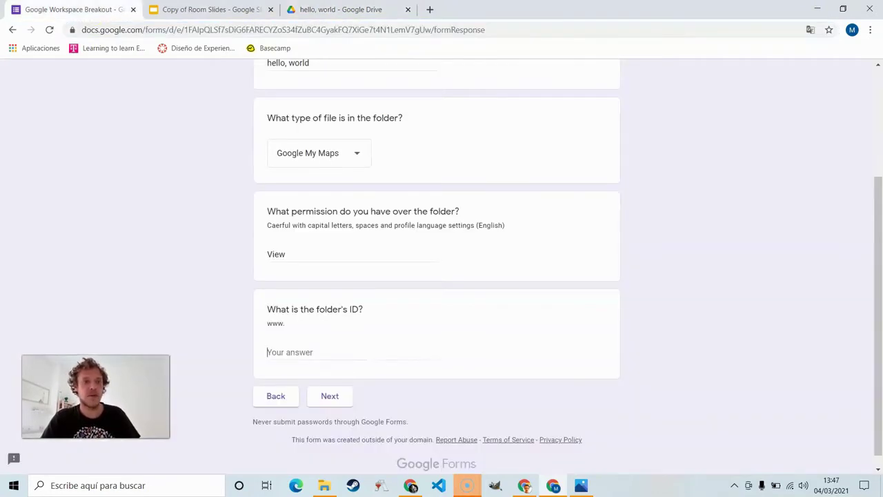
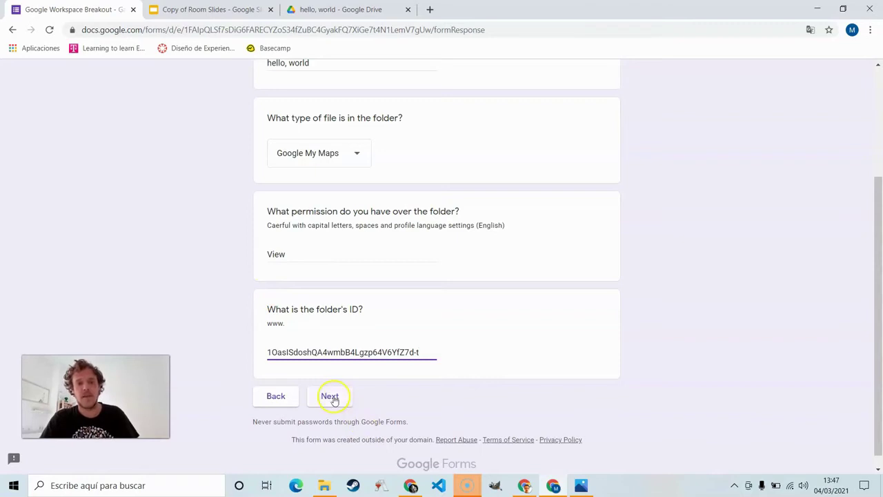
pyautogui.click(330, 397)
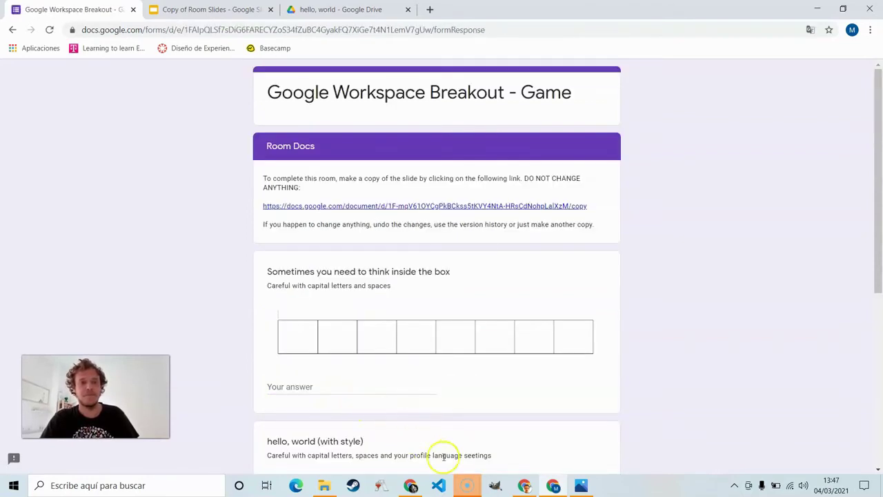
# Step: Make a copy of the Room Docs document and open the Copy of Room Docs tab
pyautogui.click(464, 483)
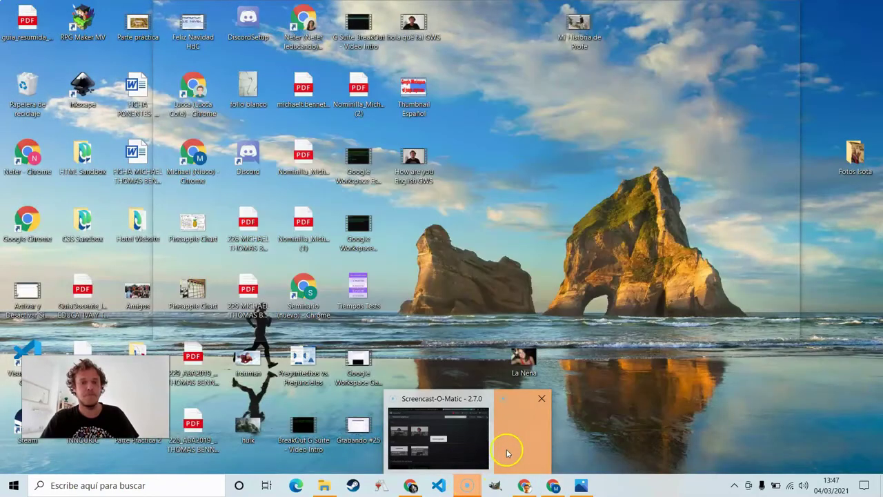
pyautogui.click(507, 451)
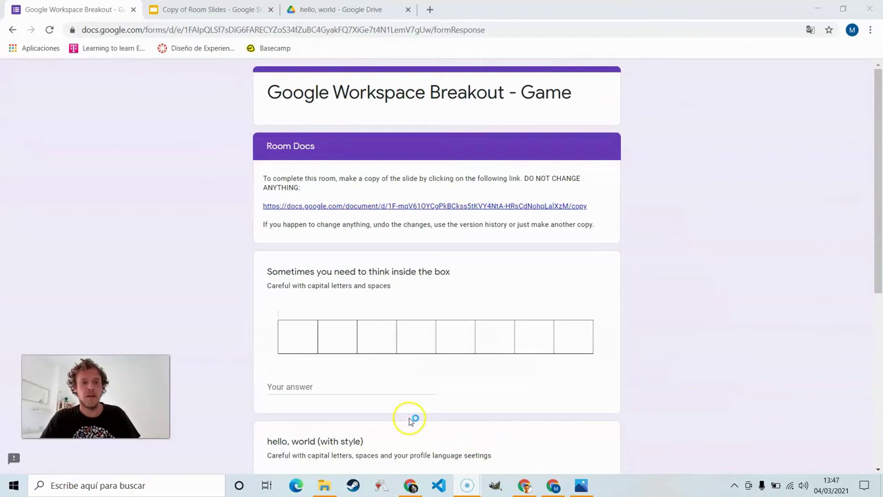
pyautogui.scroll(-1, 295, 325)
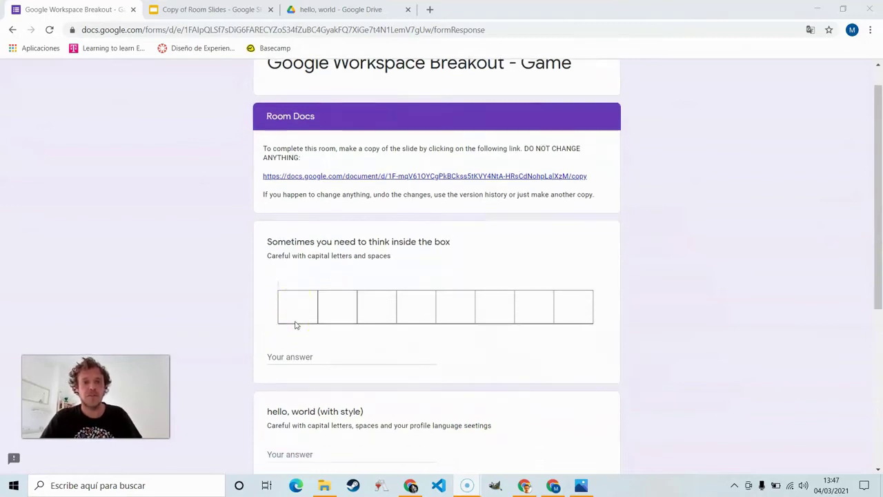
pyautogui.click(310, 179)
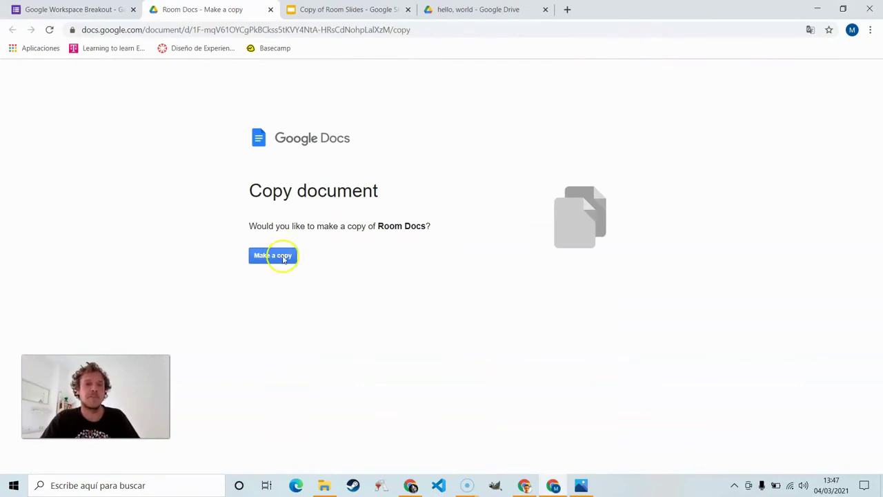
pyautogui.click(283, 258)
pyautogui.click(102, 5)
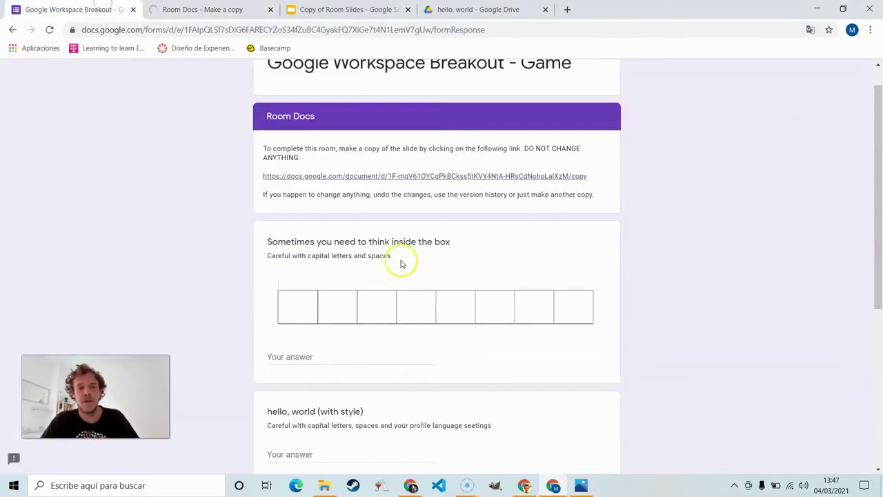
pyautogui.scroll(-1, 389, 278)
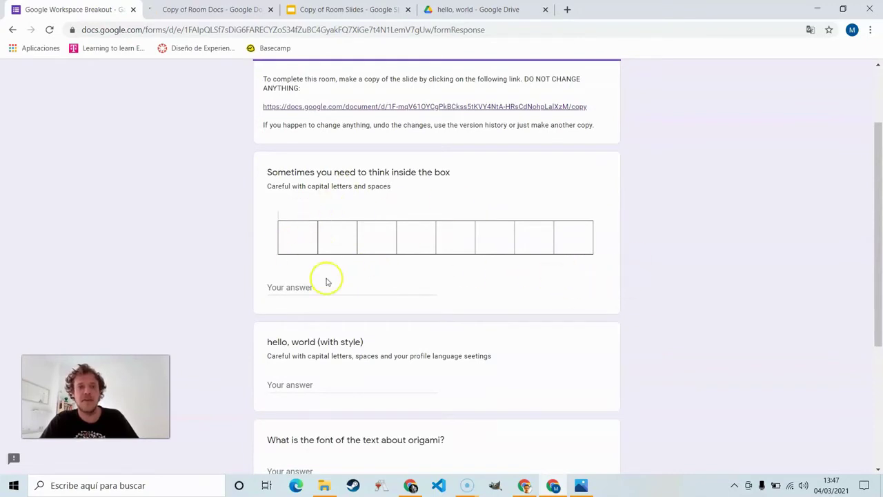
pyautogui.click(210, 10)
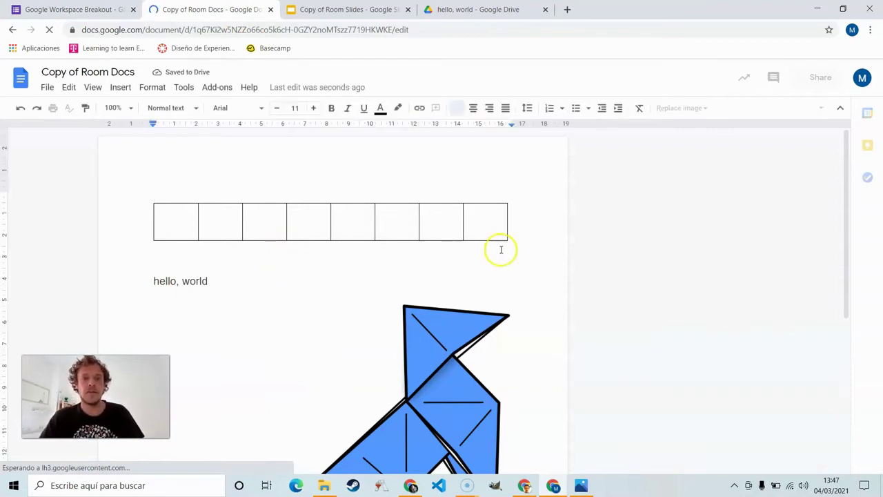
# Step: Color the eight table boxes' text black to reveal 'moonshot', then return to the breakout form
pyautogui.click(178, 225)
pyautogui.doubleClick(179, 225)
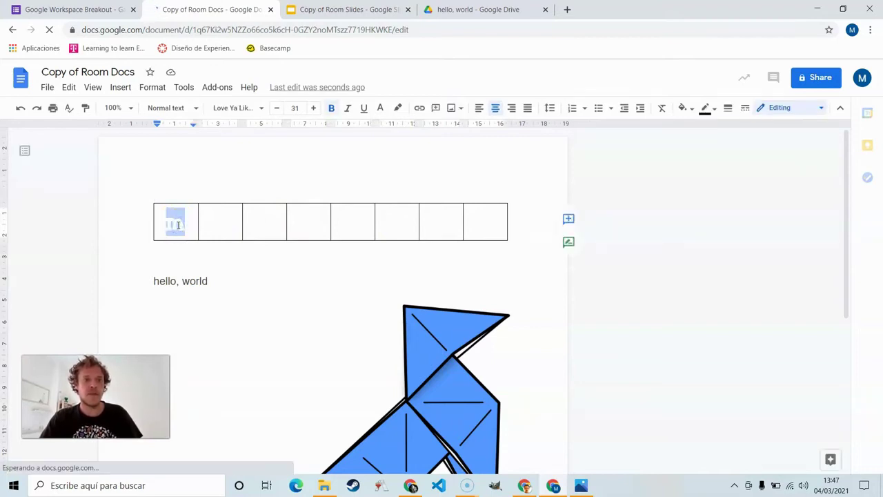
pyautogui.click(219, 222)
pyautogui.click(162, 222)
pyautogui.click(245, 219)
pyautogui.moveTo(248, 223); pyautogui.dragTo(562, 226)
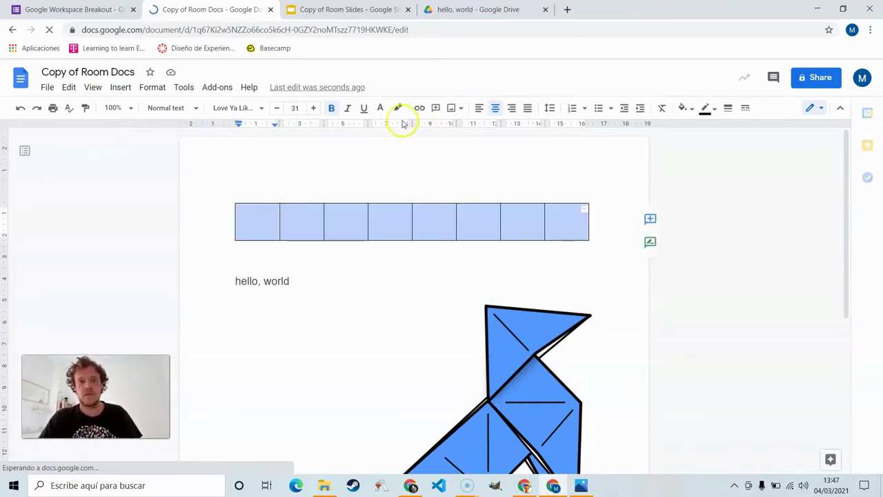
pyautogui.click(382, 109)
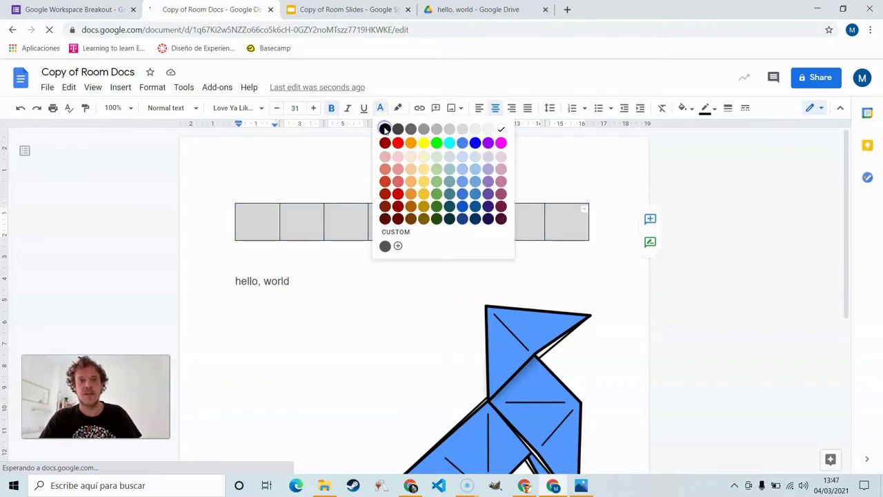
pyautogui.click(384, 130)
pyautogui.click(432, 239)
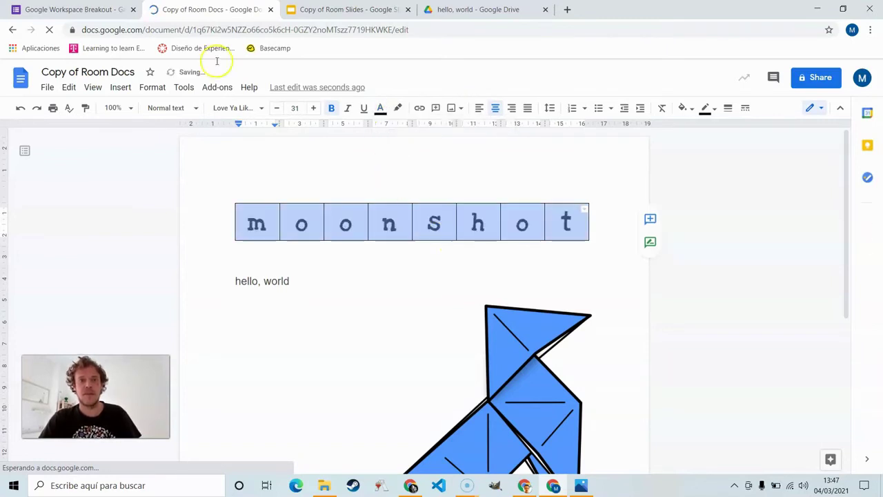
pyautogui.click(76, 10)
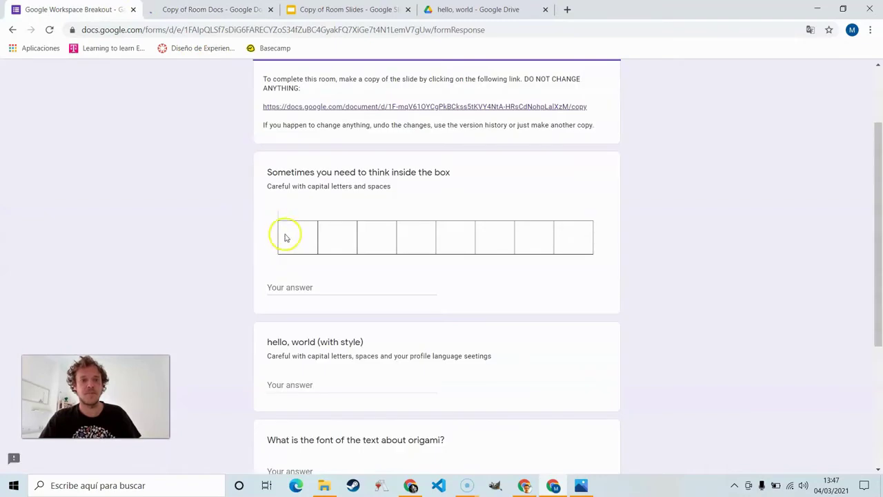
# Step: Answer the think-inside-the-box question with 'moonshot'
pyautogui.click(312, 288)
pyautogui.write('moonshot')
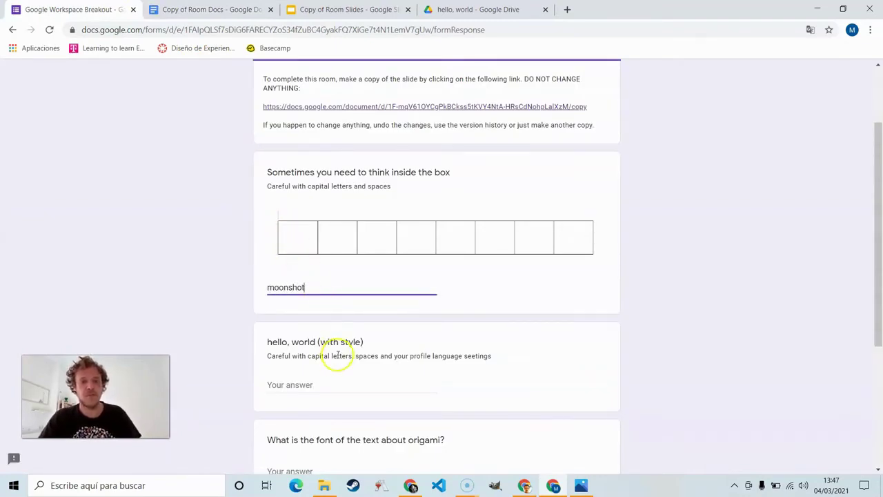
pyautogui.scroll(-1, 335, 353)
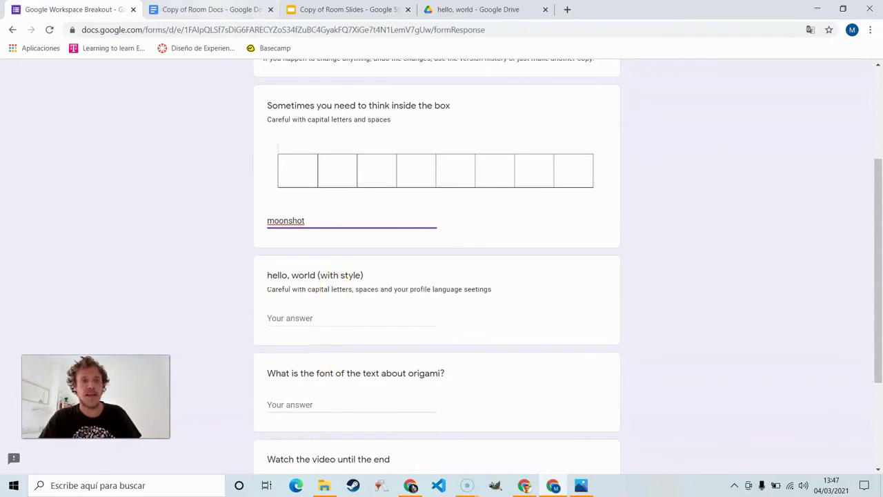
# Step: Check the hello, world paragraph style in Docs and answer 'Heading 3'
pyautogui.click(235, 9)
pyautogui.click(276, 280)
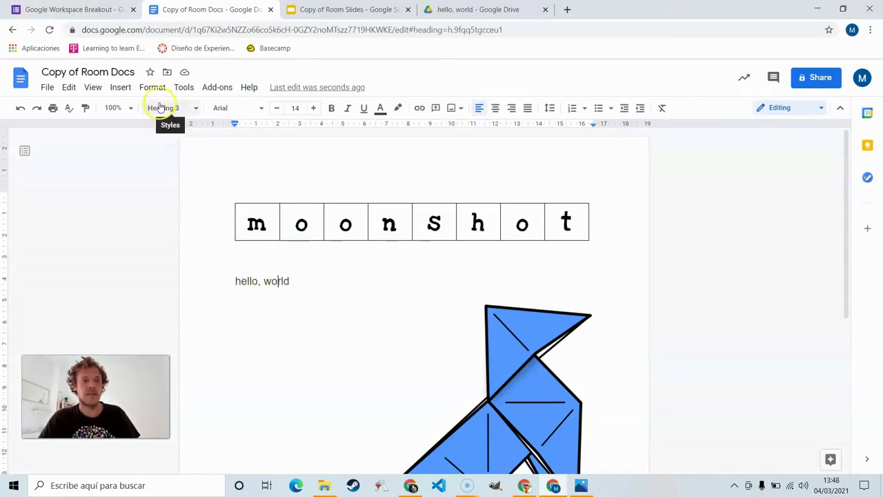
pyautogui.click(73, 9)
pyautogui.click(343, 314)
pyautogui.write('Heading 3')
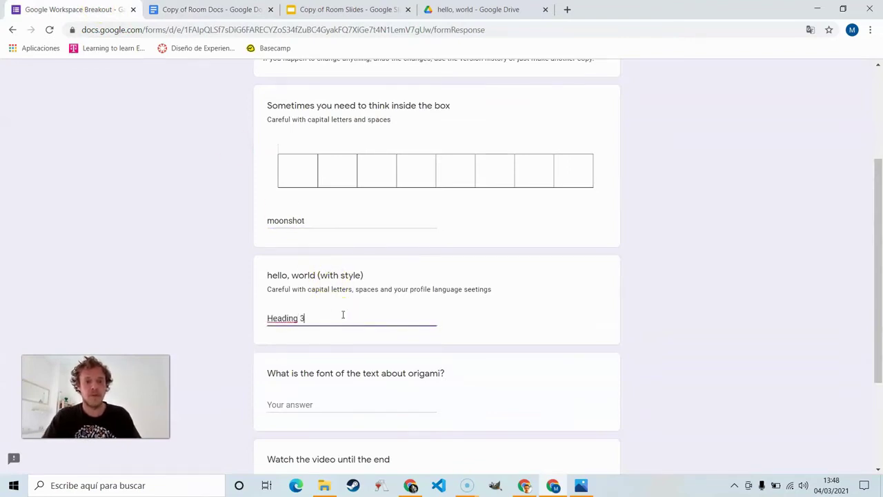
pyautogui.scroll(-3, 343, 314)
pyautogui.click(329, 250)
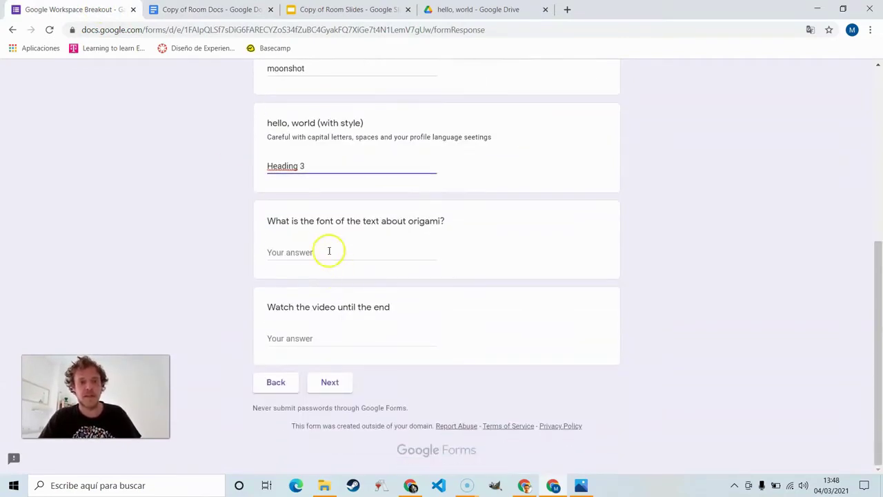
# Step: Read the origami paragraph's font in Docs for the 'Roboto' font answer
pyautogui.click(220, 8)
pyautogui.scroll(-5, 311, 349)
pyautogui.click(317, 294)
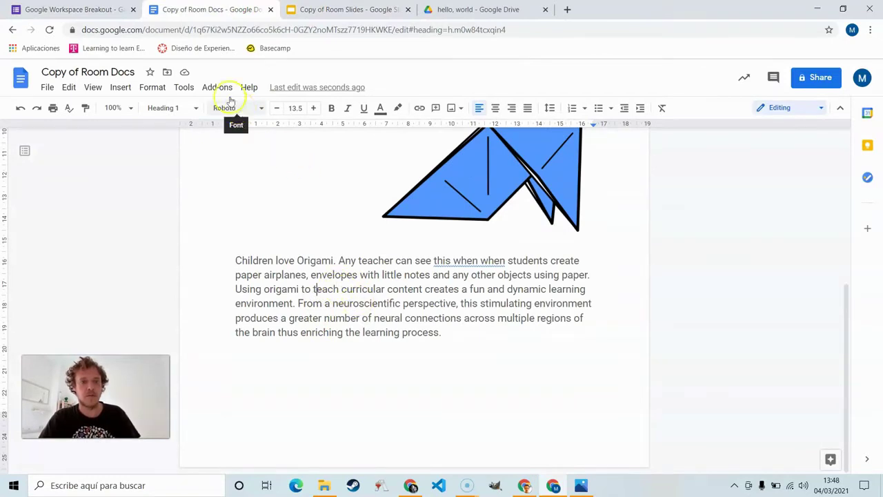
pyautogui.hotkey('ctrl', '1')
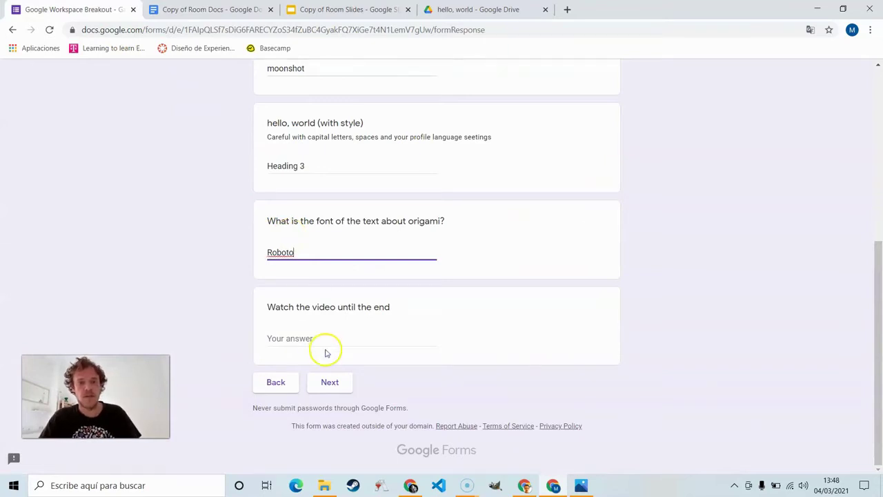
# Step: Find the origami image's linked video, answer its length 2:31, and continue to the next section
pyautogui.hotkey('ctrl', '2')
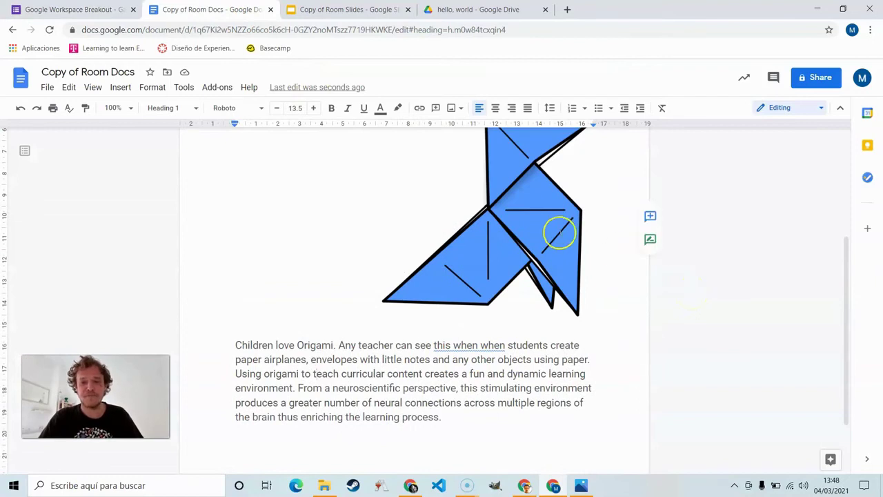
pyautogui.click(548, 231)
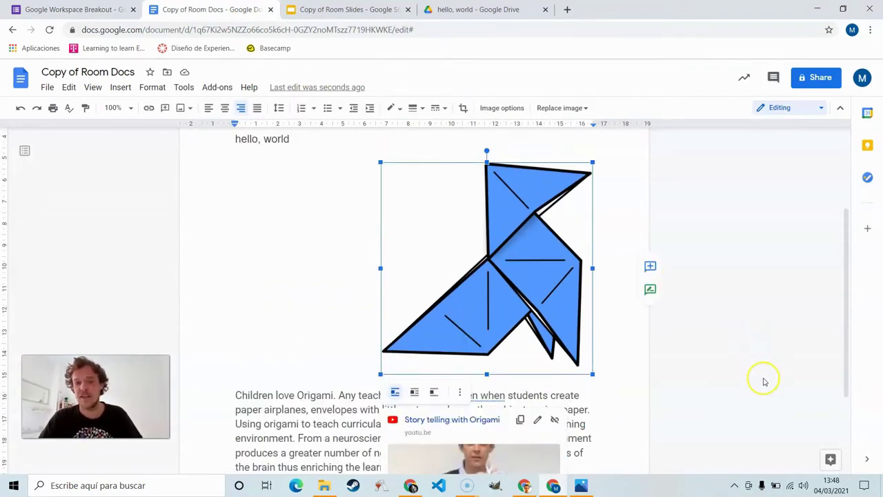
pyautogui.scroll(-1, 763, 380)
pyautogui.scroll(-1, 764, 381)
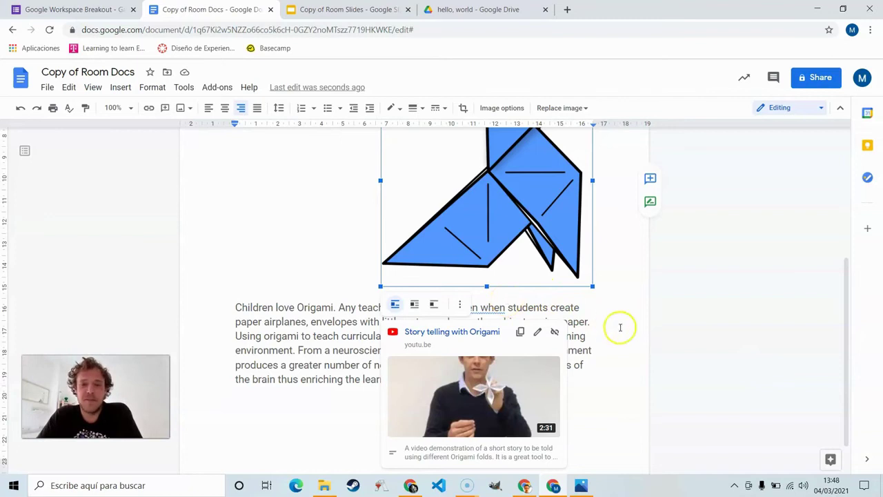
pyautogui.moveTo(507, 447)
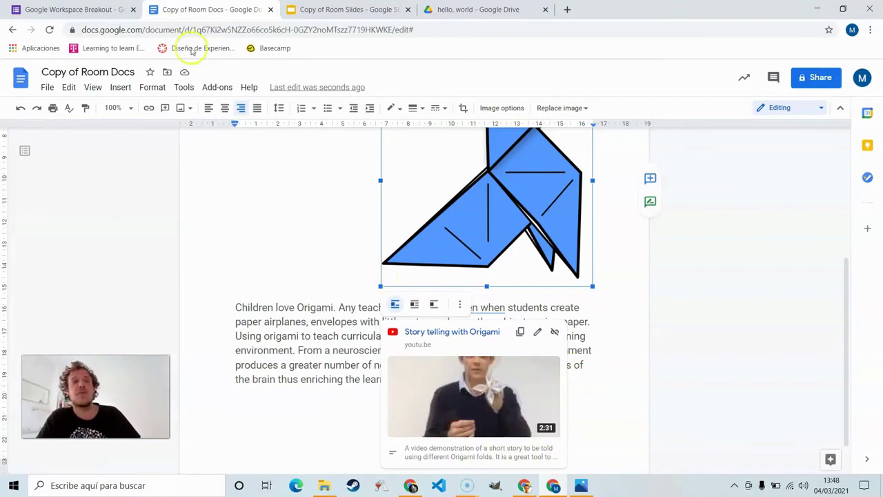
pyautogui.click(110, 9)
pyautogui.click(330, 342)
pyautogui.write('2:31')
pyautogui.click(337, 383)
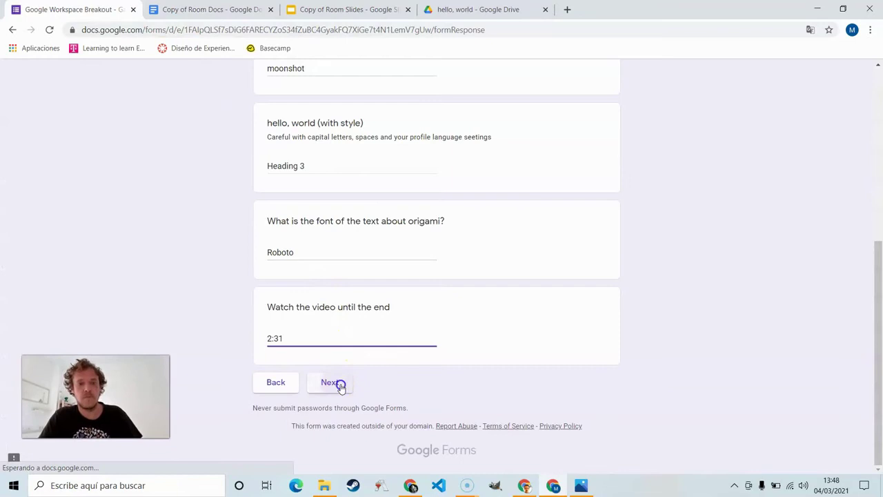
# Step: Make a copy of the Room Drawings file from the form's link
pyautogui.scroll(-1, 341, 389)
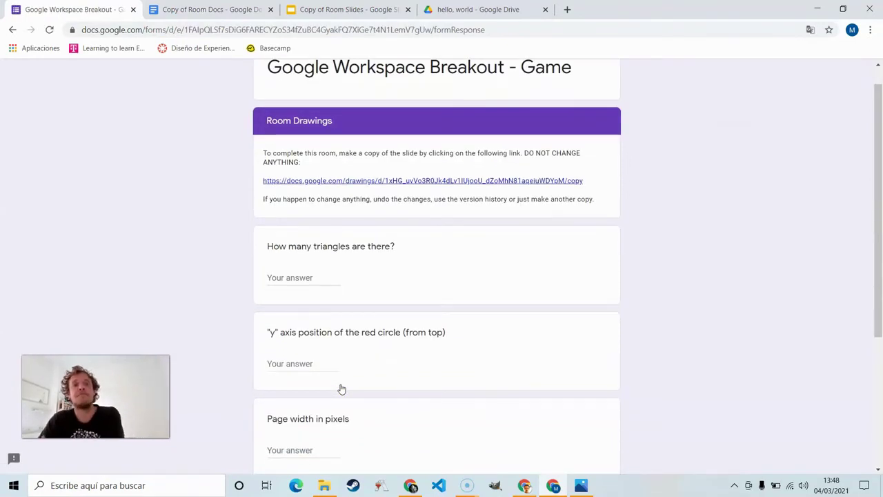
pyautogui.click(309, 212)
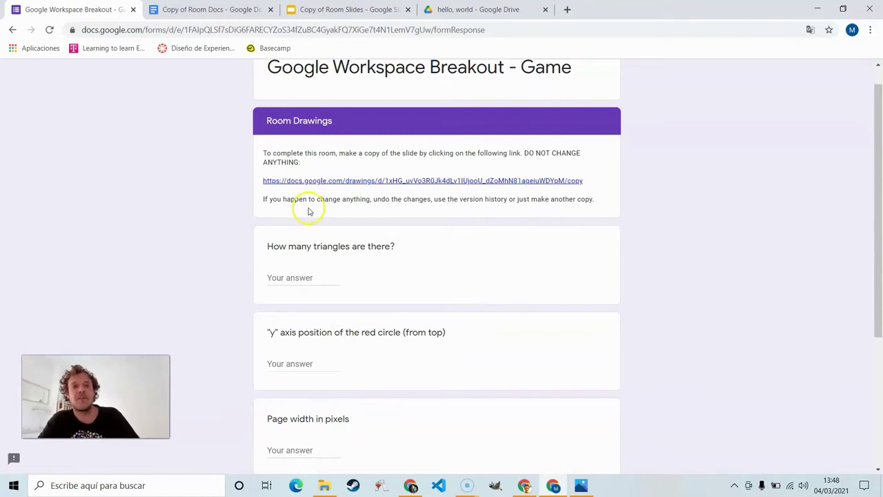
pyautogui.click(310, 181)
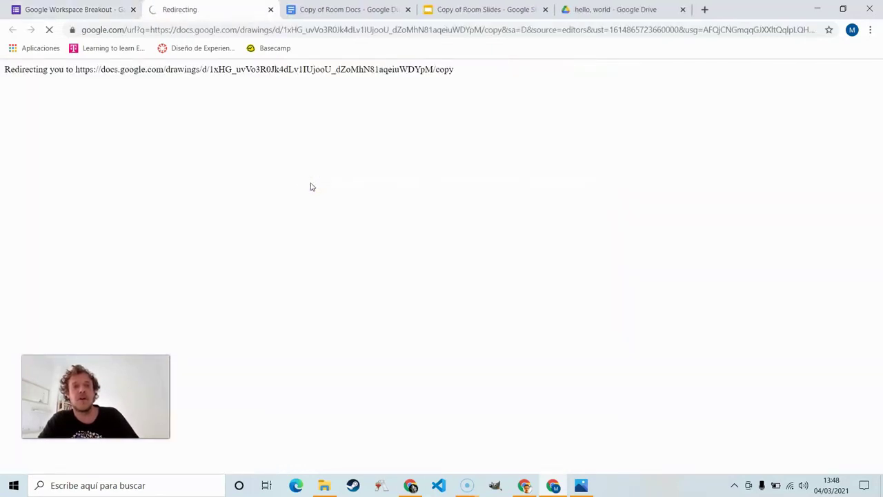
pyautogui.click(282, 258)
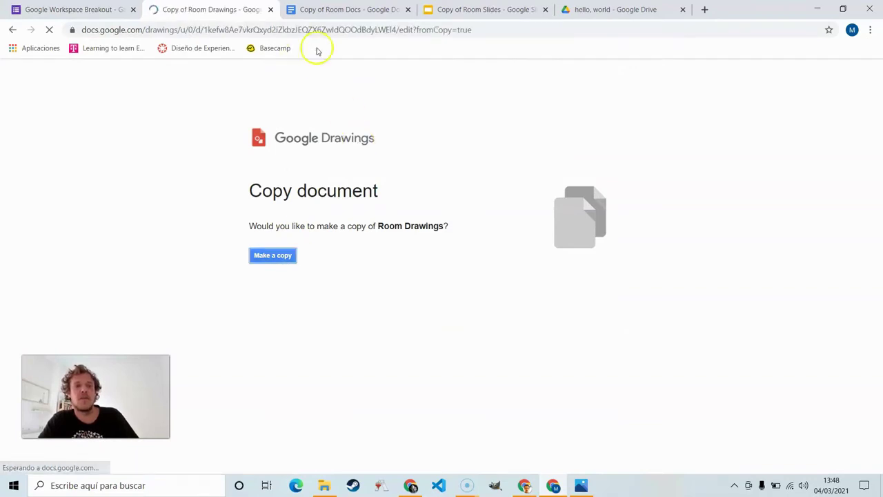
# Step: Close the finished Room Docs, Room Slides and hello, world Drive tabs, back to the form
pyautogui.click(408, 10)
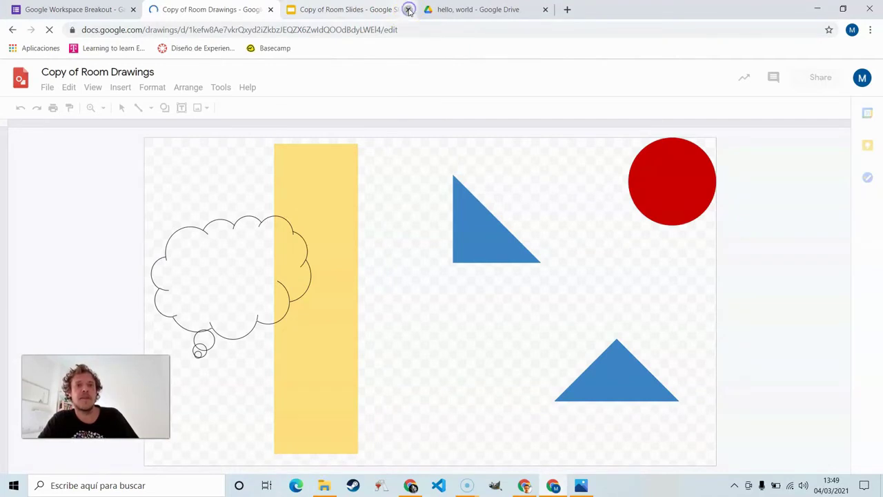
pyautogui.click(409, 10)
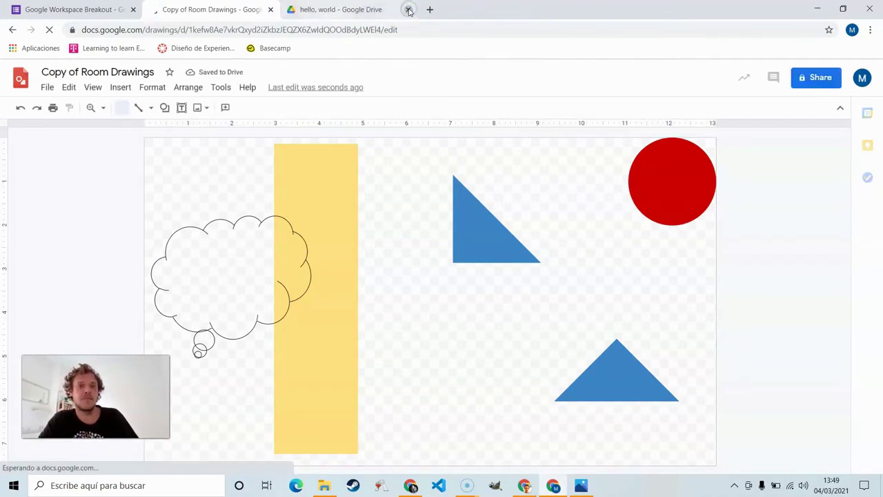
pyautogui.click(408, 10)
pyautogui.click(124, 10)
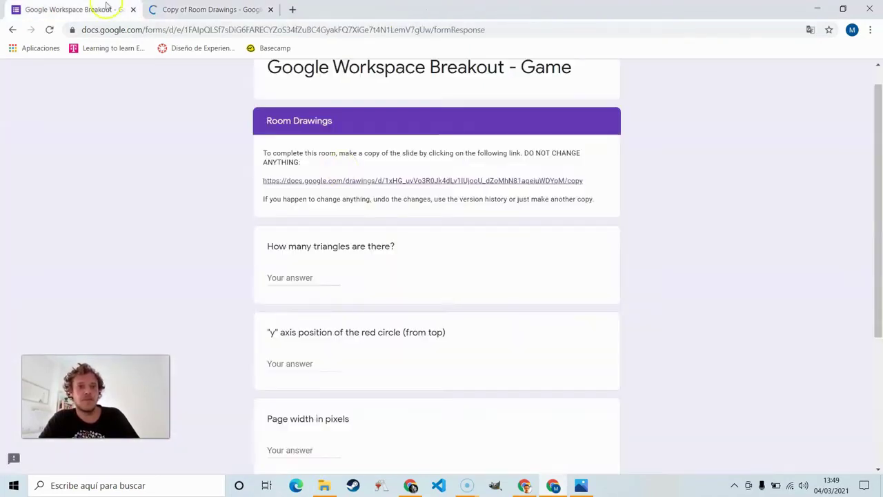
# Step: Pull the stacked blue triangles apart to reveal five, and answer the triangle count with 5
pyautogui.scroll(-2, 408, 266)
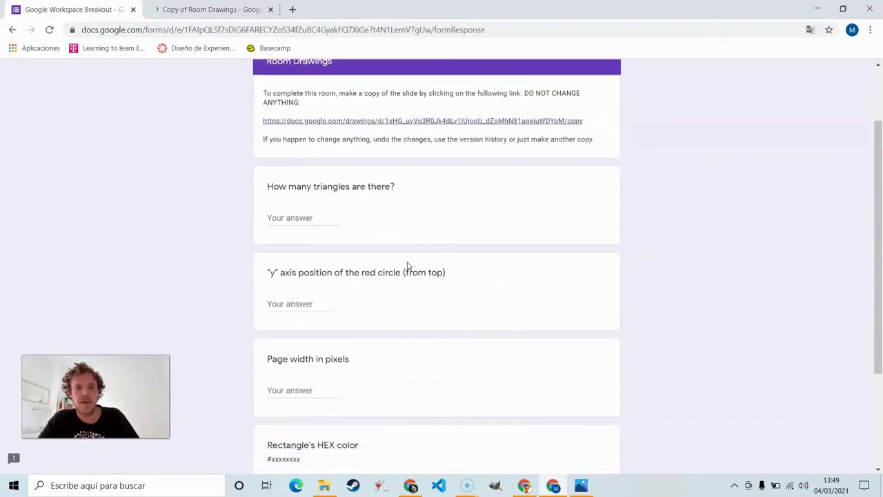
pyautogui.click(210, 10)
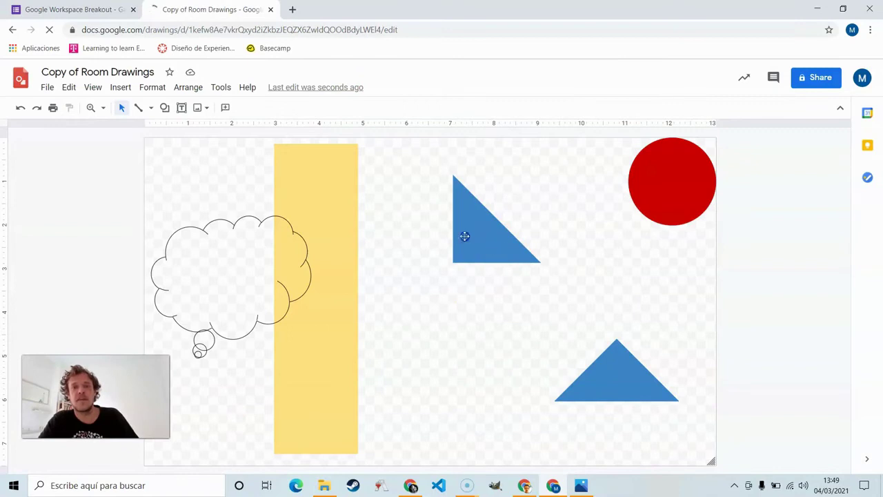
pyautogui.moveTo(461, 235); pyautogui.dragTo(456, 237)
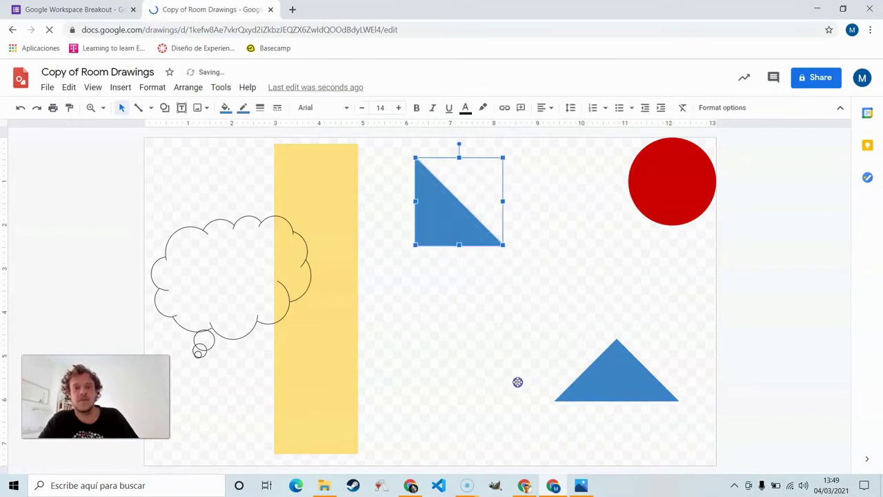
pyautogui.hotkey('ctrl', 'v')
pyautogui.click(603, 367)
pyautogui.hotkey('ctrl', 'v')
pyautogui.click(637, 385)
pyautogui.hotkey('ctrl', 'v')
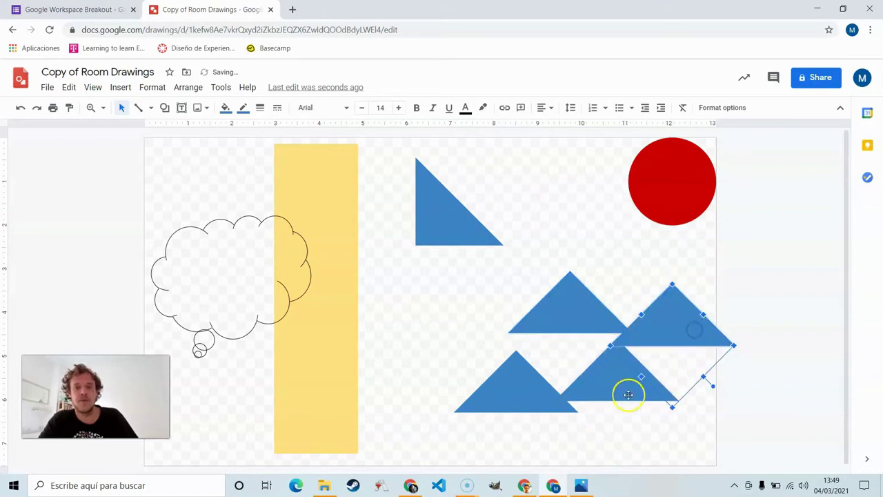
pyautogui.moveTo(626, 394); pyautogui.dragTo(657, 444)
pyautogui.click(69, 9)
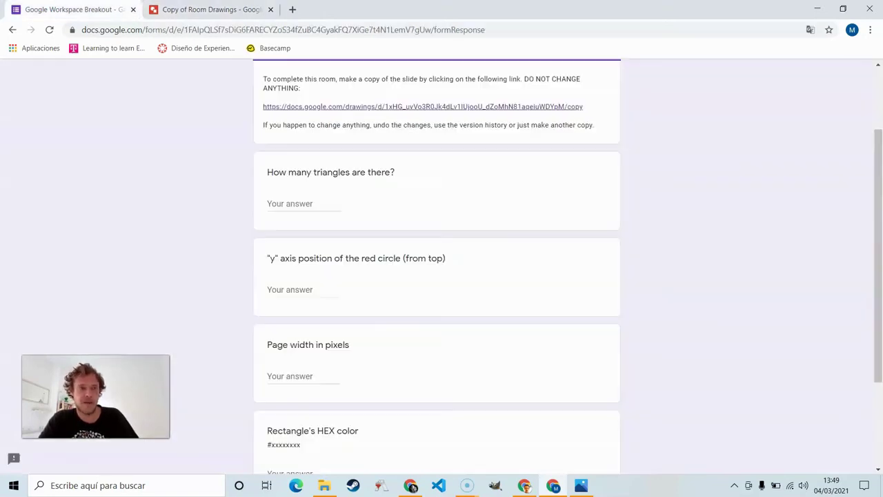
pyautogui.click(291, 202)
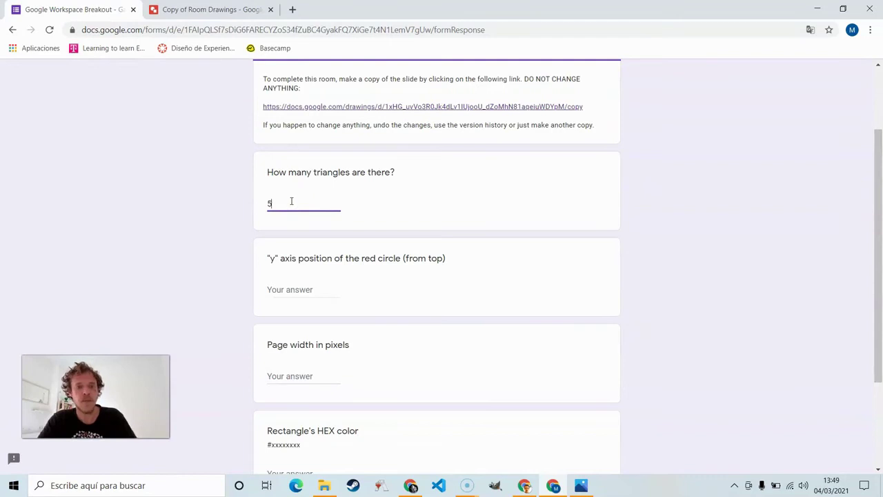
# Step: Read the red circle's Y position in Format options and answer 0
pyautogui.click(310, 288)
pyautogui.click(210, 9)
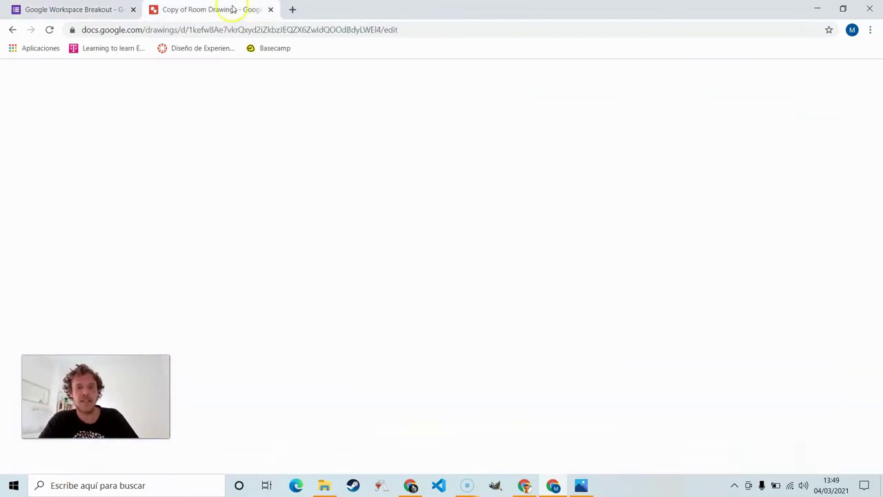
pyautogui.click(659, 176)
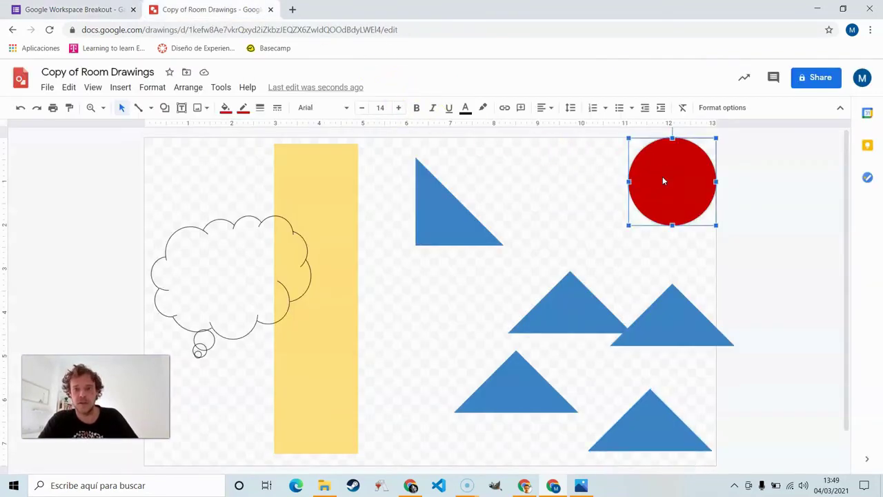
pyautogui.click(716, 107)
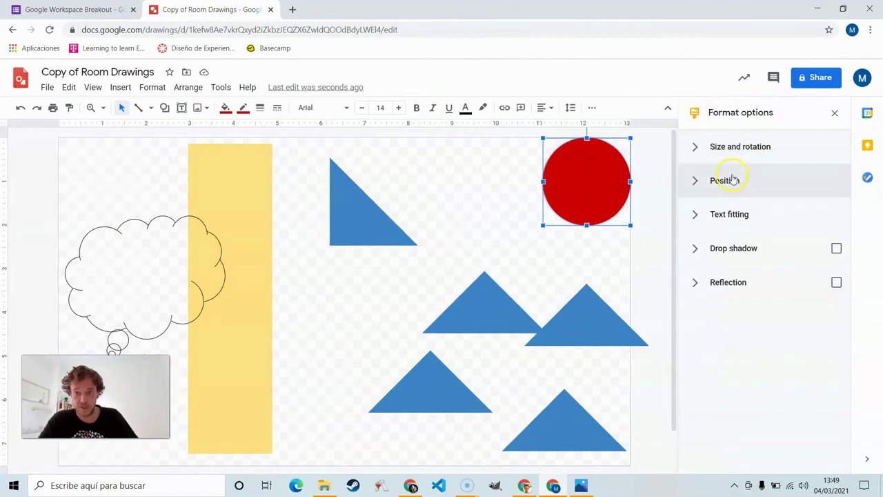
pyautogui.click(697, 181)
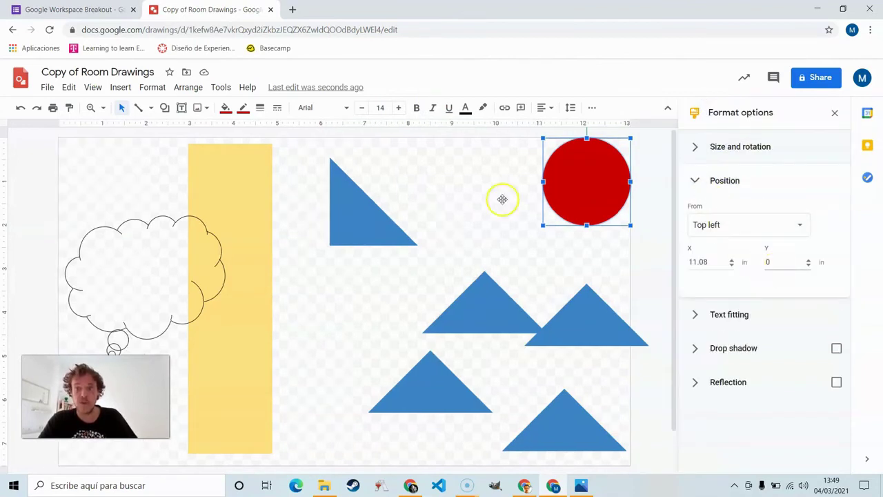
pyautogui.click(75, 10)
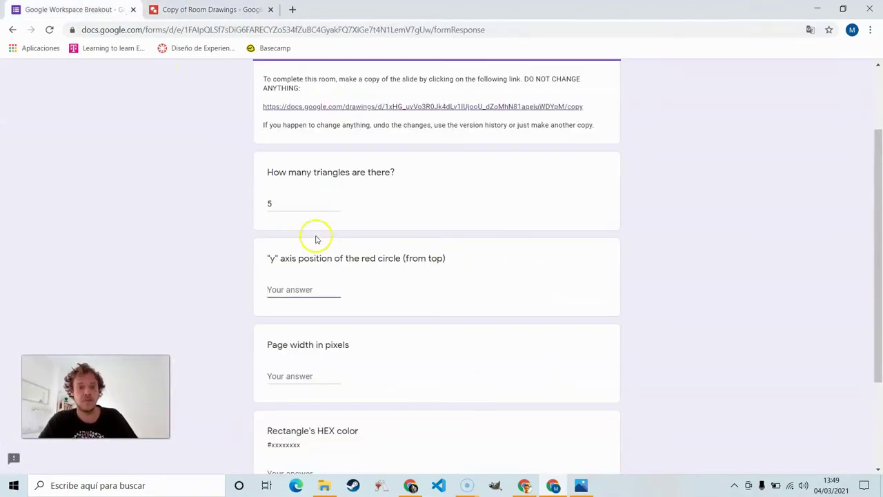
pyautogui.write('0')
pyautogui.scroll(-3, 316, 240)
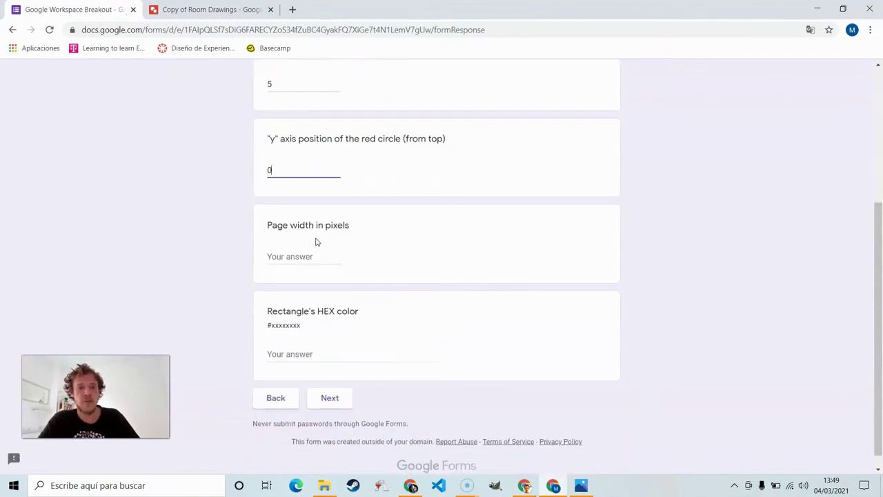
# Step: Show the page width in pixels via Page setup and answer 1256
pyautogui.click(211, 10)
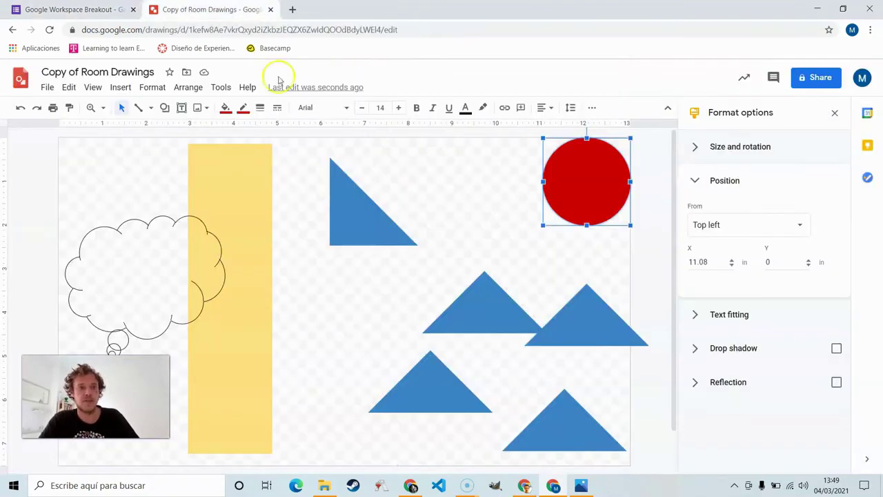
pyautogui.click(50, 87)
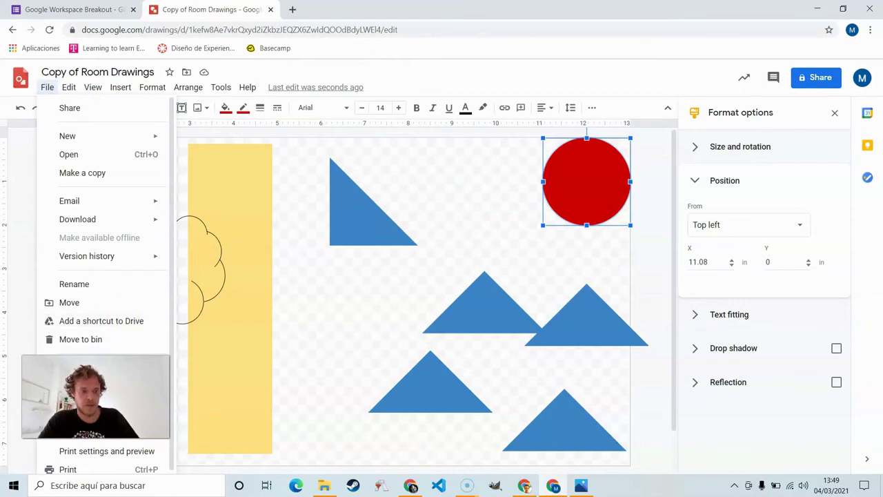
pyautogui.click(111, 439)
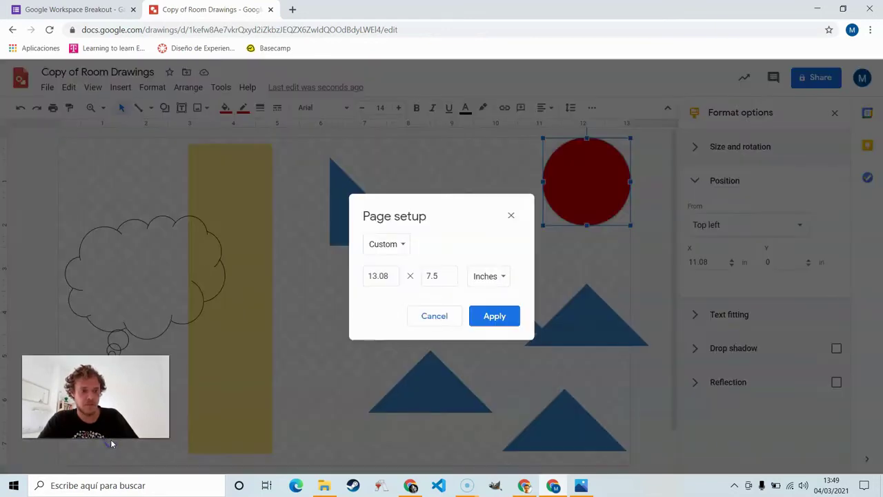
pyautogui.click(489, 283)
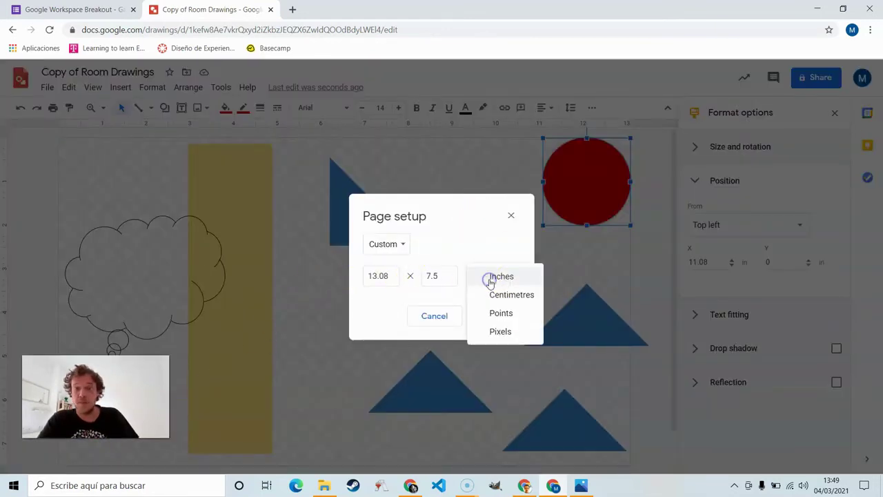
pyautogui.click(507, 332)
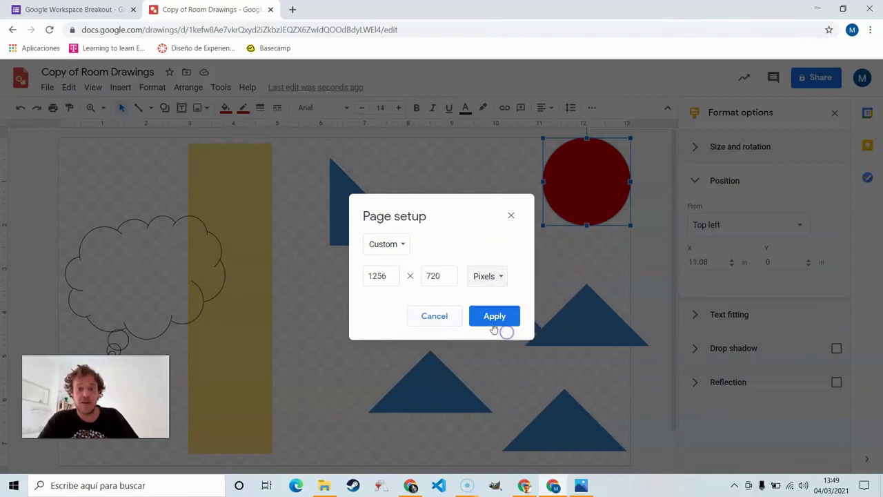
pyautogui.doubleClick(377, 276)
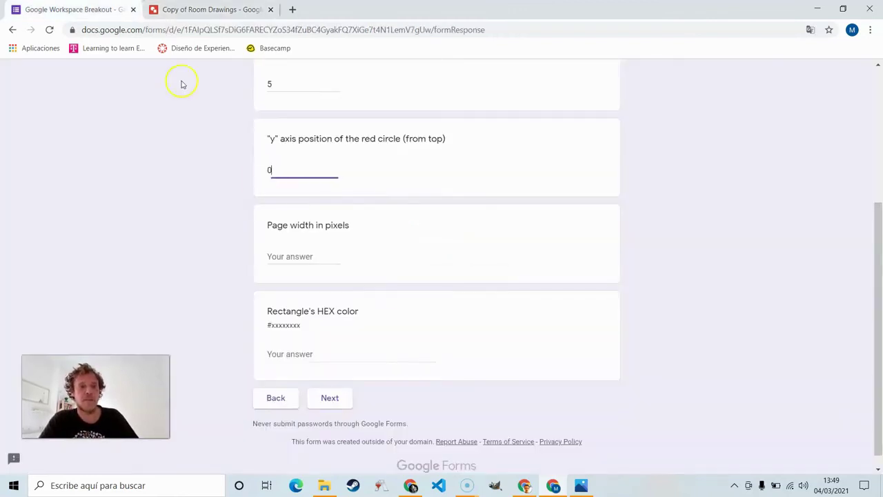
pyautogui.click(76, 9)
pyautogui.click(301, 264)
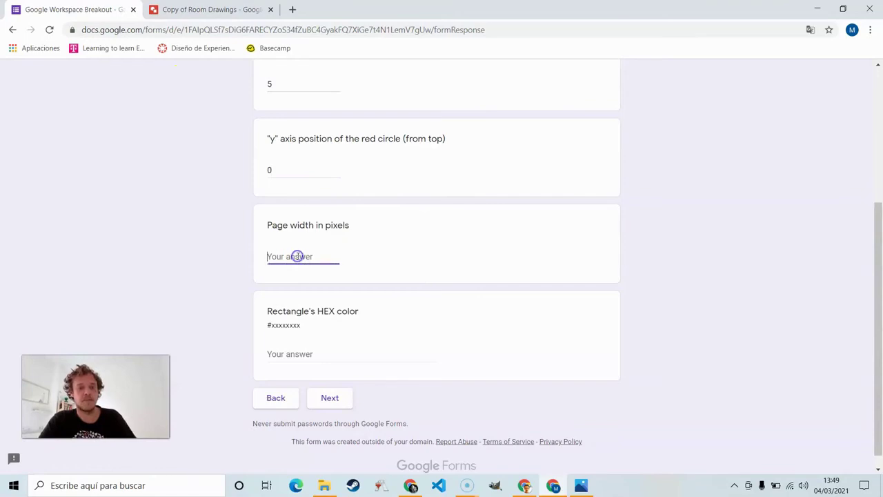
pyautogui.write('1256')
pyautogui.scroll(-1, 299, 258)
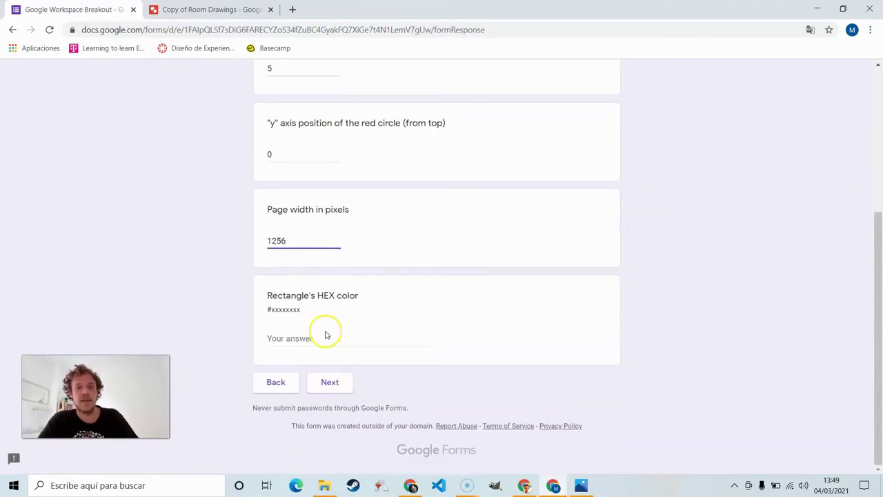
pyautogui.click(210, 9)
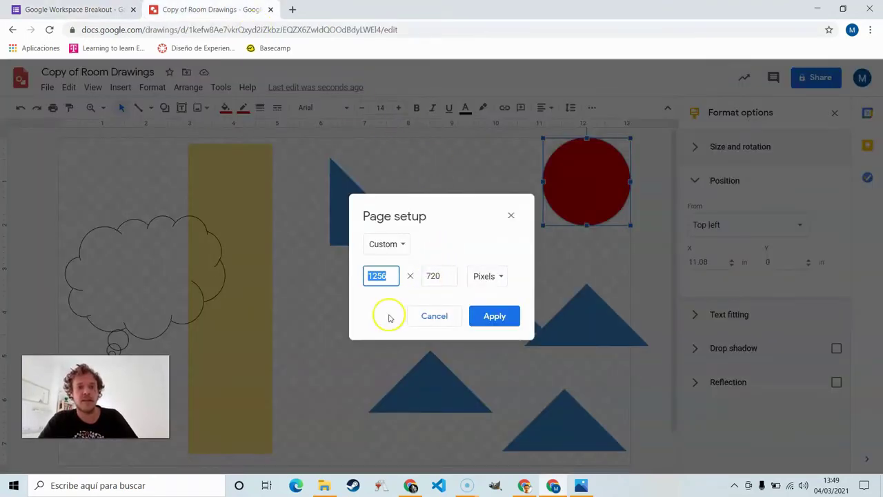
pyautogui.click(323, 316)
# Step: Cancel Page setup, check the yellow rectangle's custom fill, and answer HEX color #ffdf7f
pyautogui.click(423, 308)
pyautogui.click(246, 182)
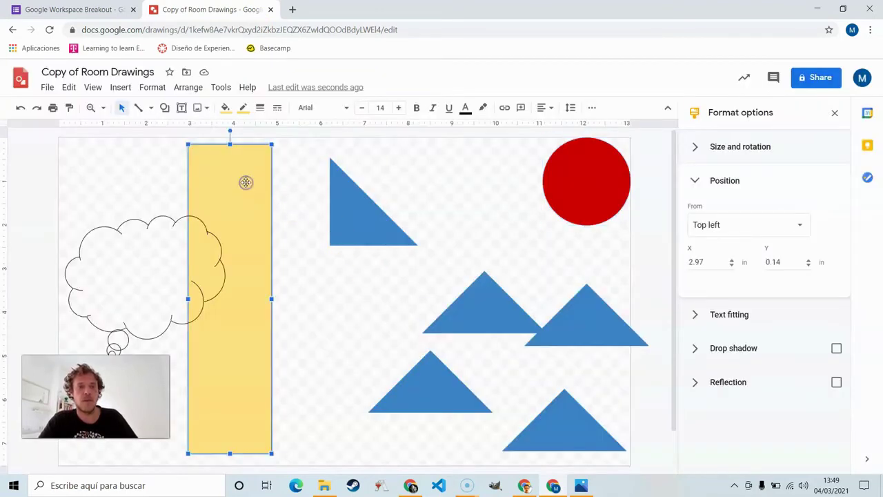
pyautogui.click(225, 108)
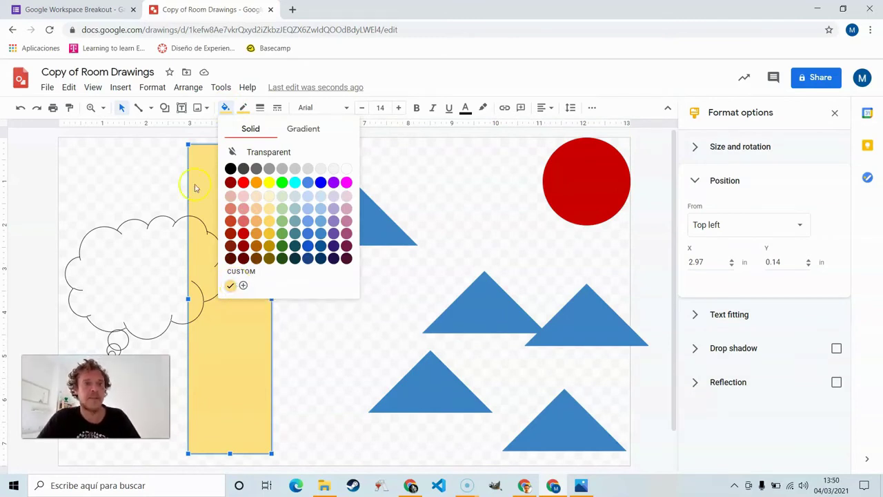
pyautogui.click(69, 9)
pyautogui.click(292, 339)
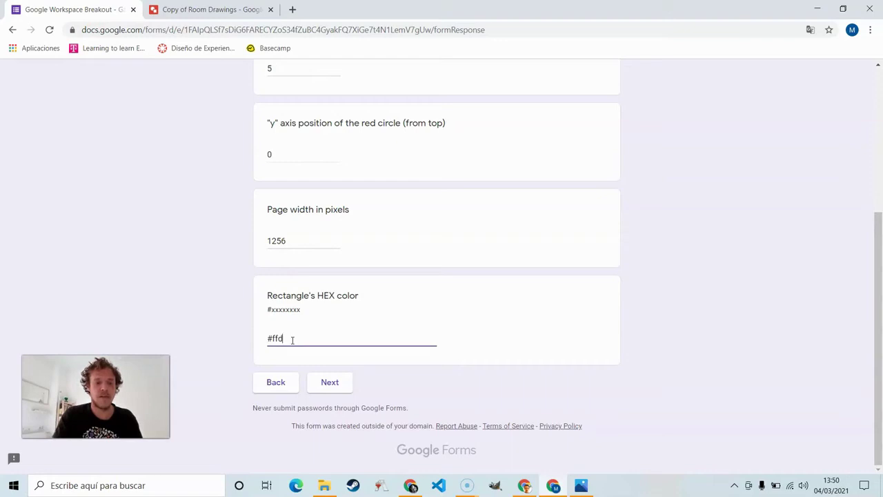
# Step: Advance to the spreadsheet room and make a copy of Room Sheets
pyautogui.click(337, 384)
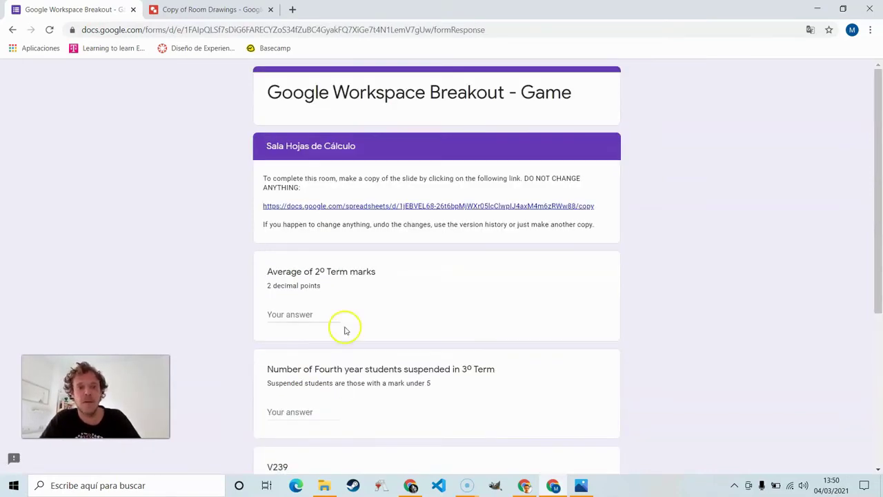
pyautogui.scroll(-1, 346, 330)
pyautogui.click(346, 122)
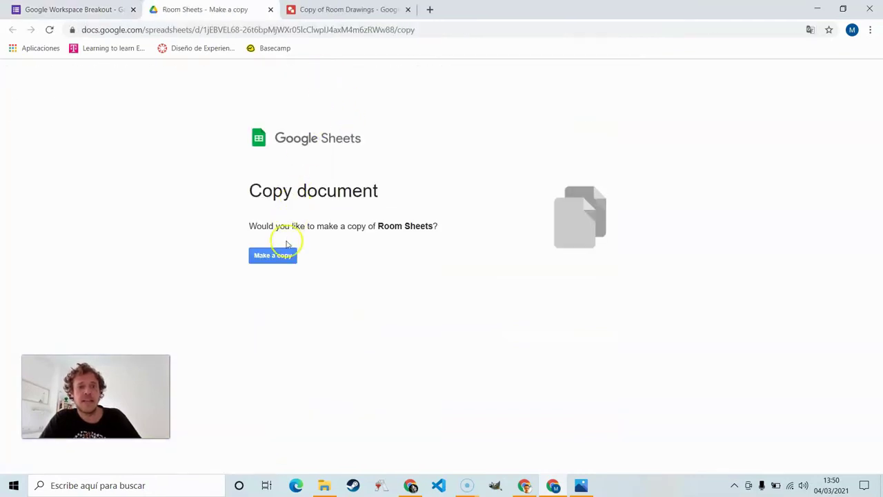
pyautogui.click(286, 254)
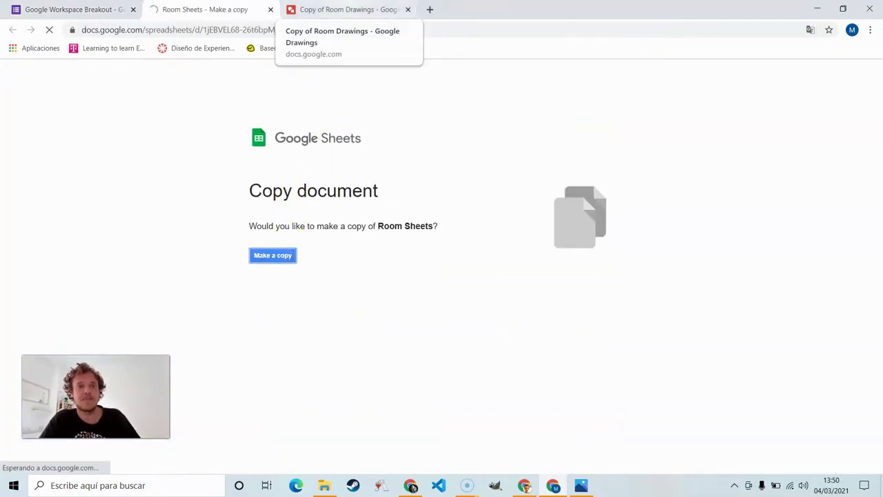
# Step: Close the finished drawing's tab and switch to the new Room Sheets copy
pyautogui.click(400, 9)
pyautogui.click(408, 9)
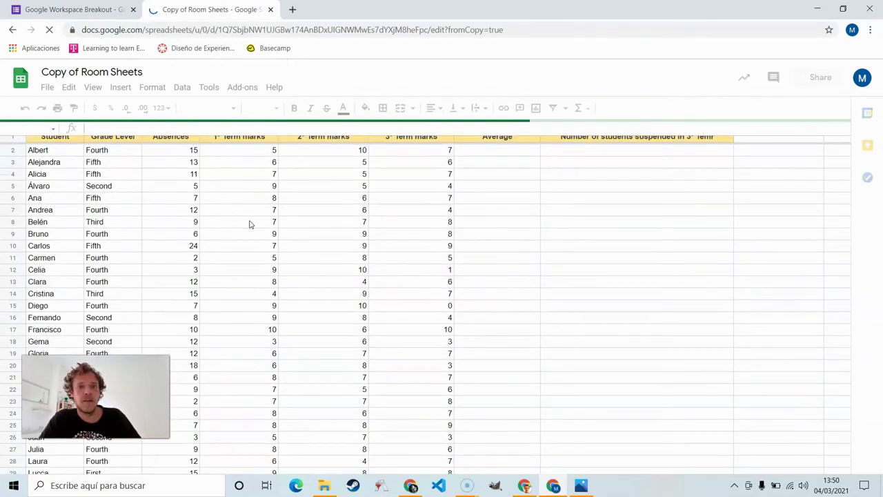
pyautogui.hotkey('ctrl', 'shift', 'Tab')
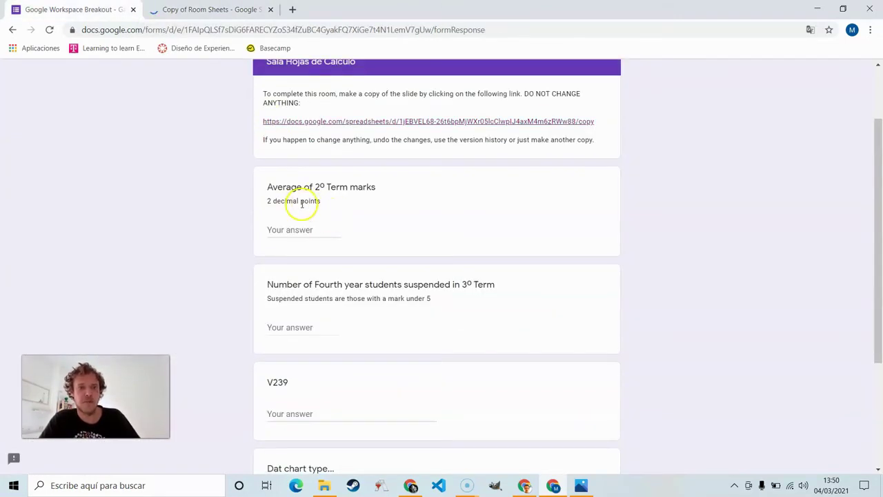
pyautogui.hotkey('ctrl', 'Tab')
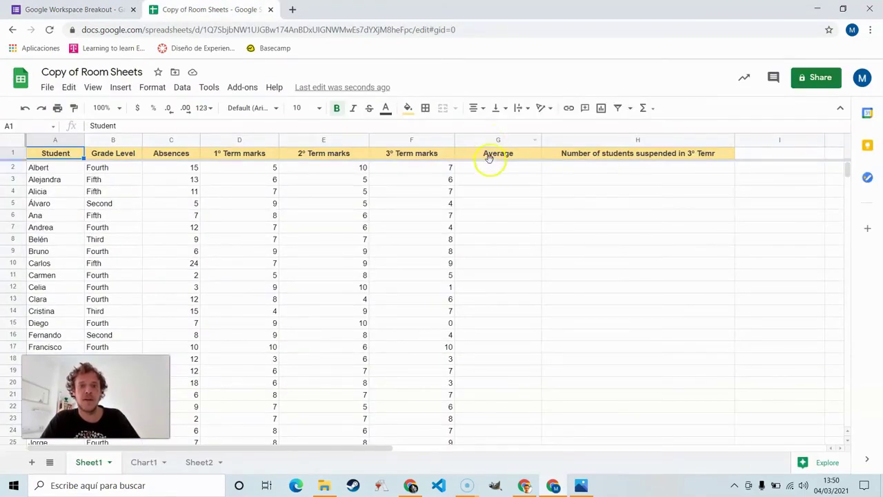
# Step: Enter =average(E2:E50) in G2 and reduce its decimals to show 6.94
pyautogui.click(491, 167)
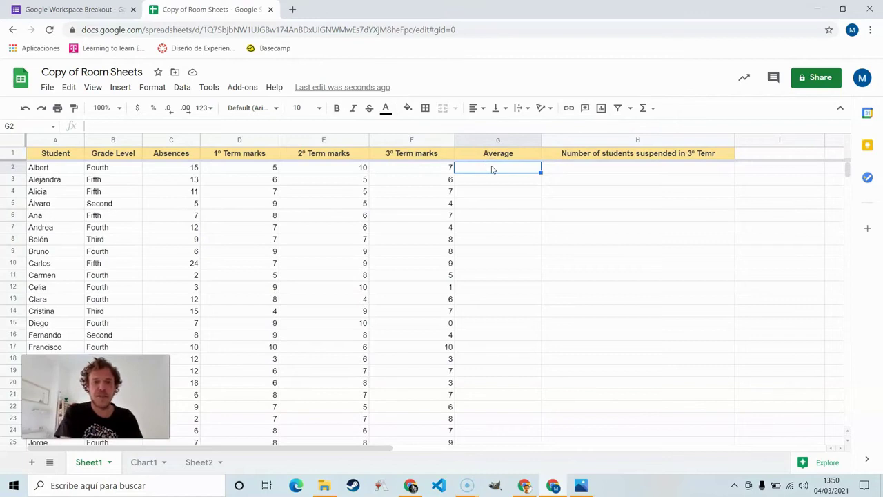
pyautogui.write('=average')
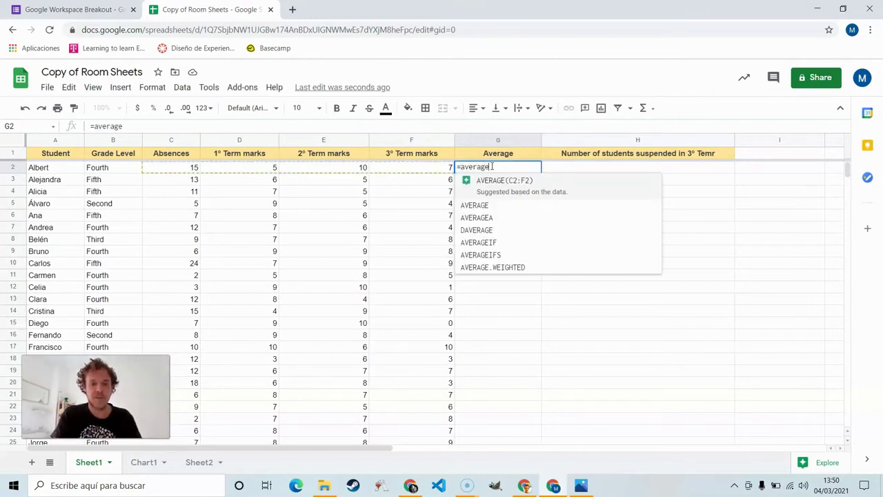
pyautogui.write('(')
pyautogui.moveTo(355, 168); pyautogui.dragTo(336, 315)
pyautogui.write(')')
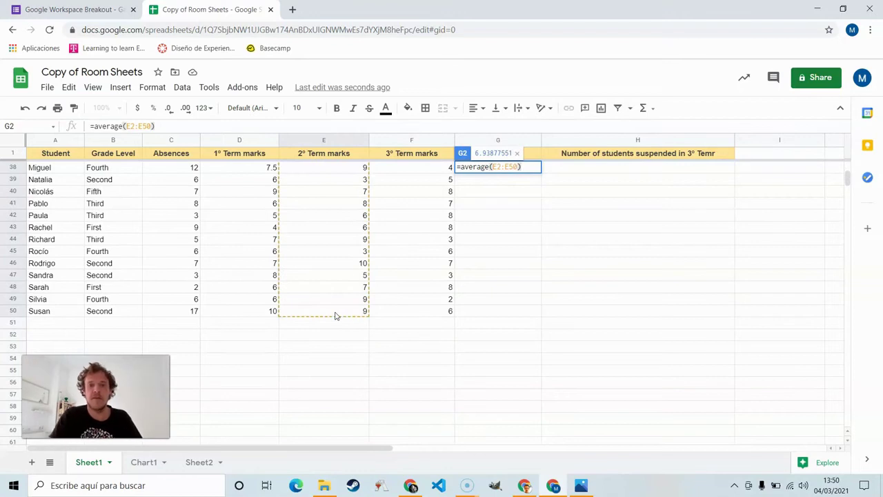
pyautogui.press('Return')
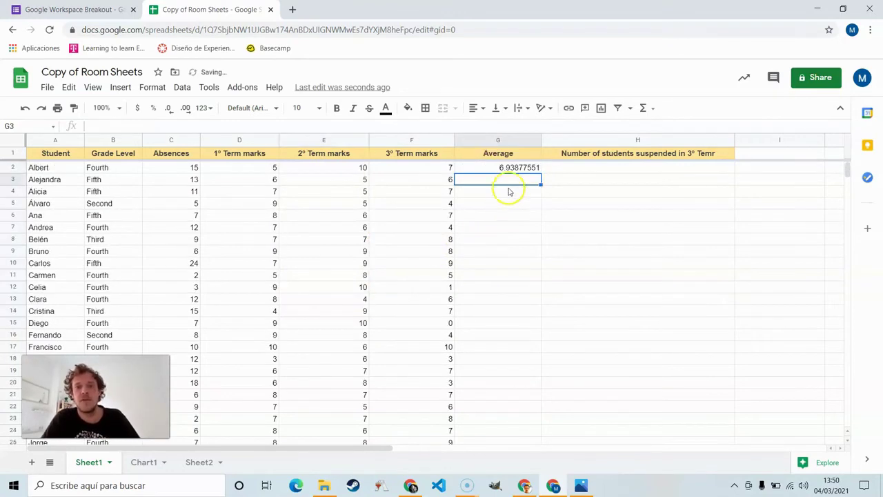
pyautogui.click(503, 168)
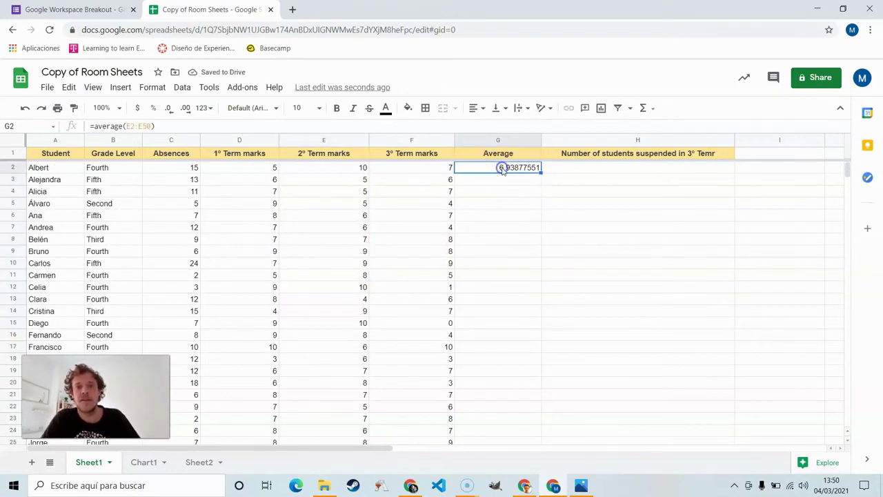
pyautogui.click(176, 113)
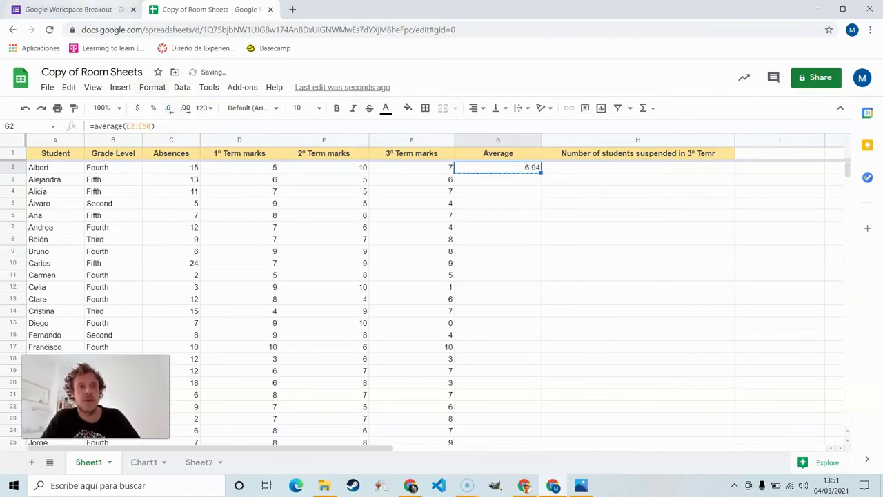
# Step: Answer the Average of 2º Term marks question with 6.94, then return to the spreadsheet
pyautogui.click(76, 9)
pyautogui.click(294, 222)
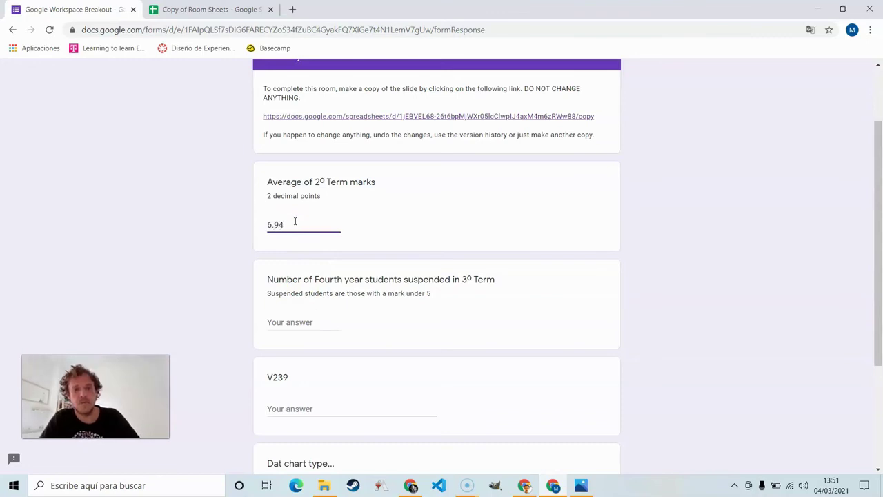
pyautogui.write('6.94')
pyautogui.scroll(-1, 335, 321)
pyautogui.click(312, 284)
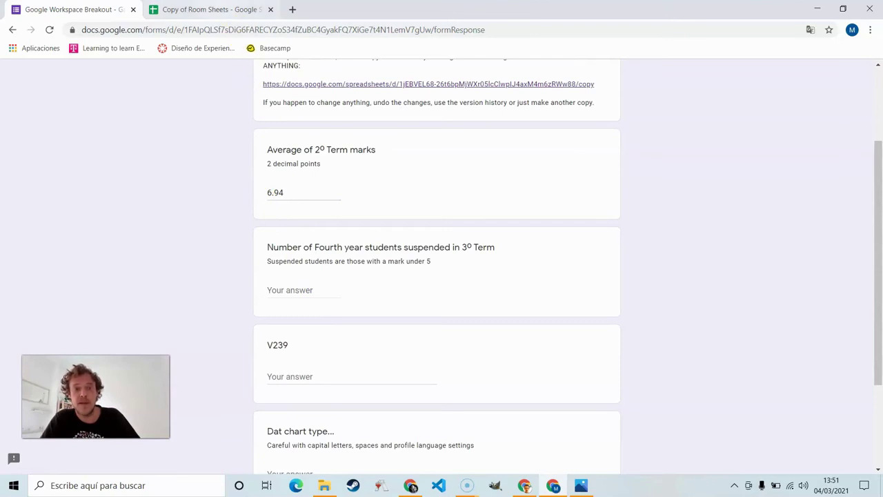
pyautogui.click(207, 10)
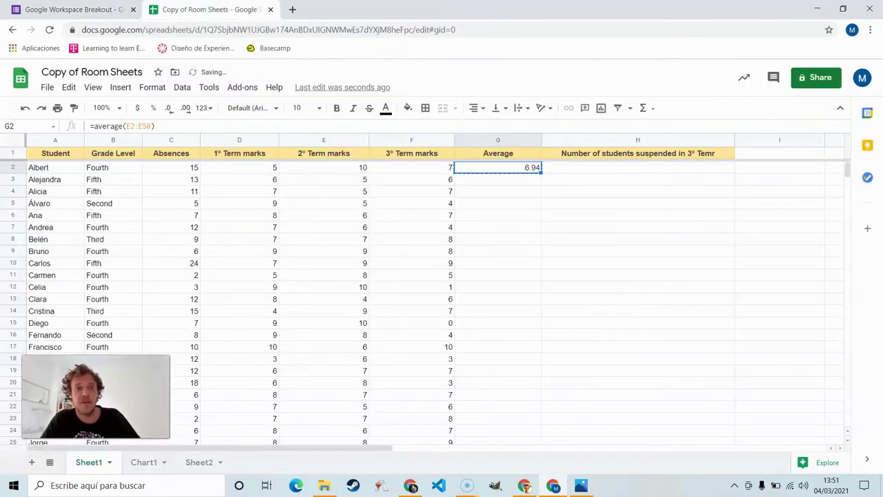
# Step: Start a COUNTIFS in H2 with the 3º Term marks F2:F50 under 5
pyautogui.click(558, 174)
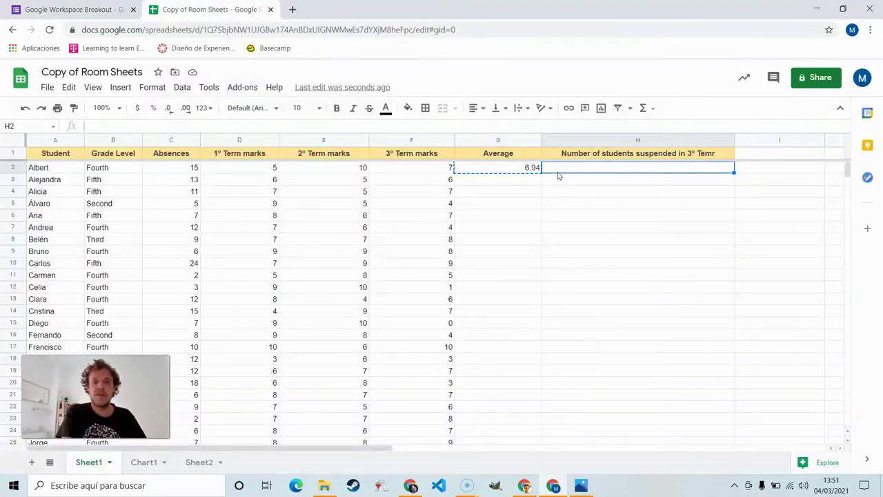
pyautogui.write('=countifs')
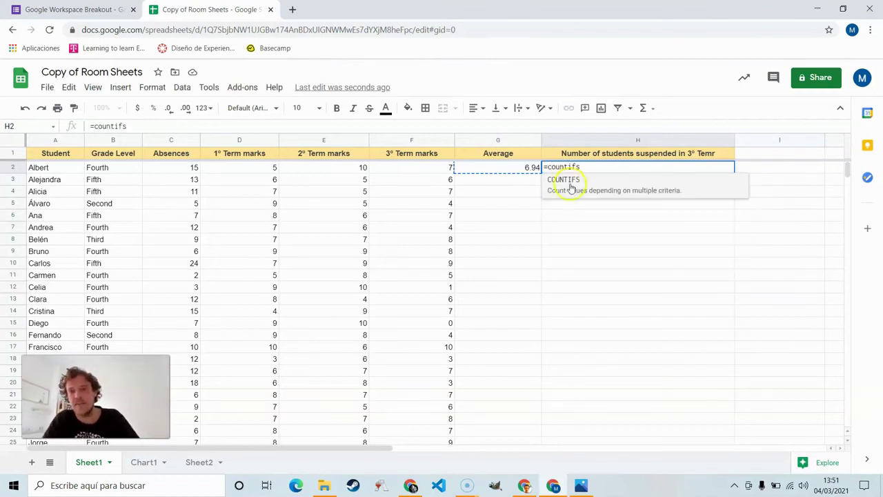
pyautogui.click(571, 188)
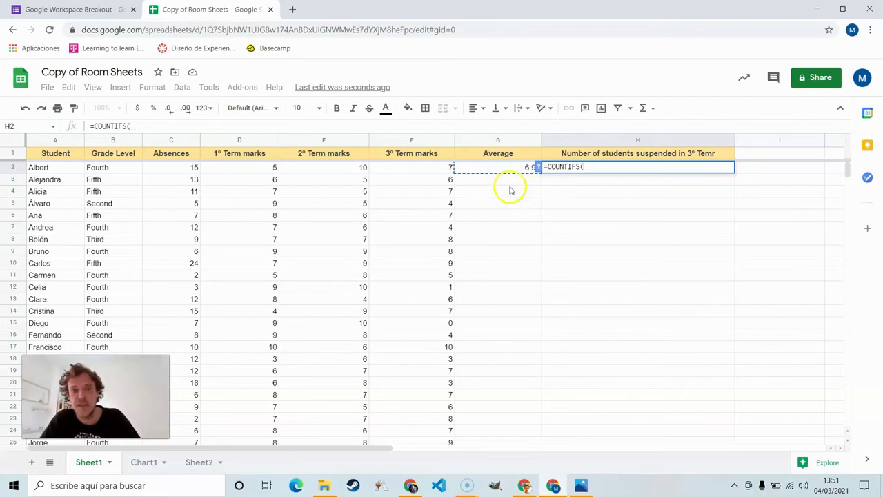
pyautogui.moveTo(433, 170); pyautogui.dragTo(421, 388)
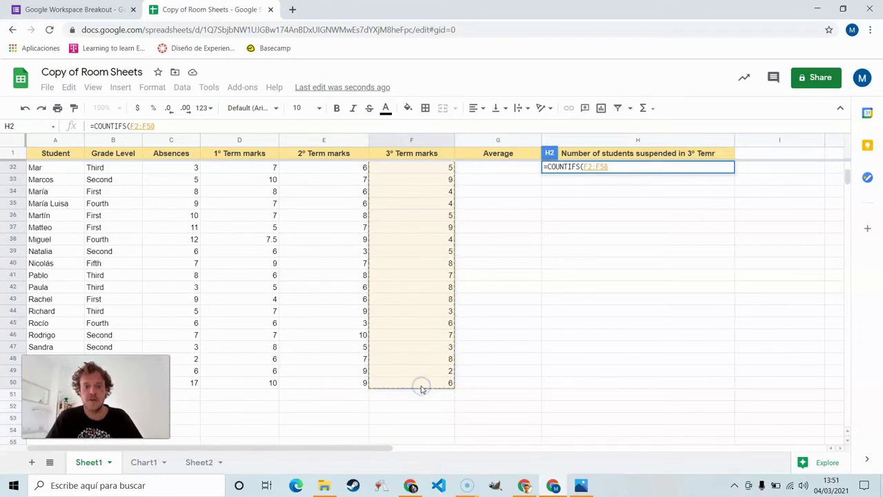
pyautogui.write(';"<5";')
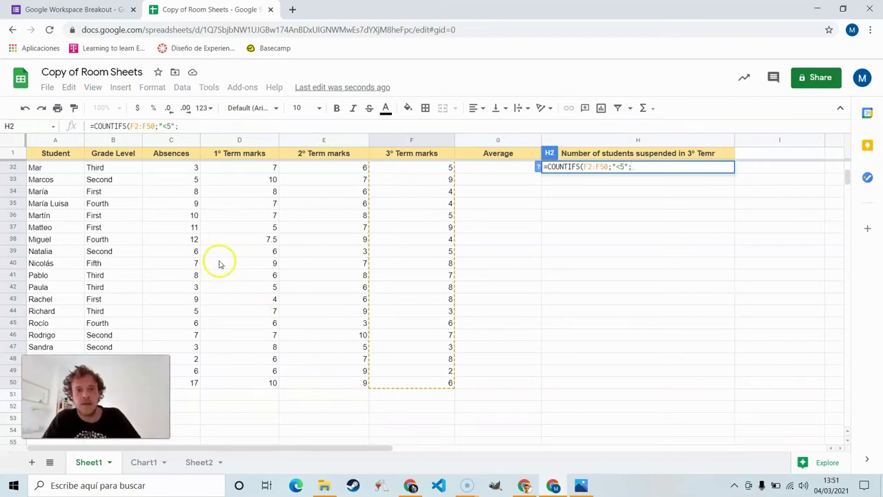
# Step: Add the Grade Level B2:B50 equals Fourth condition, giving 6, and return to the form
pyautogui.click(88, 7)
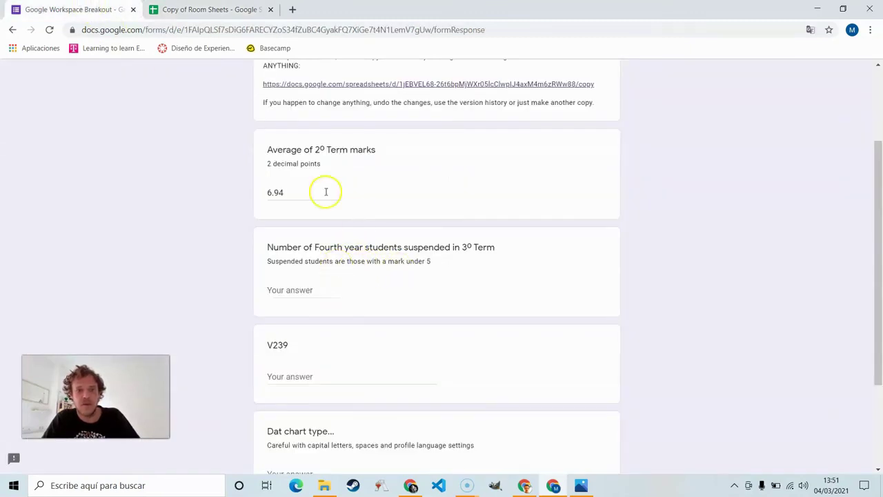
pyautogui.hotkey('ctrl', 'Tab')
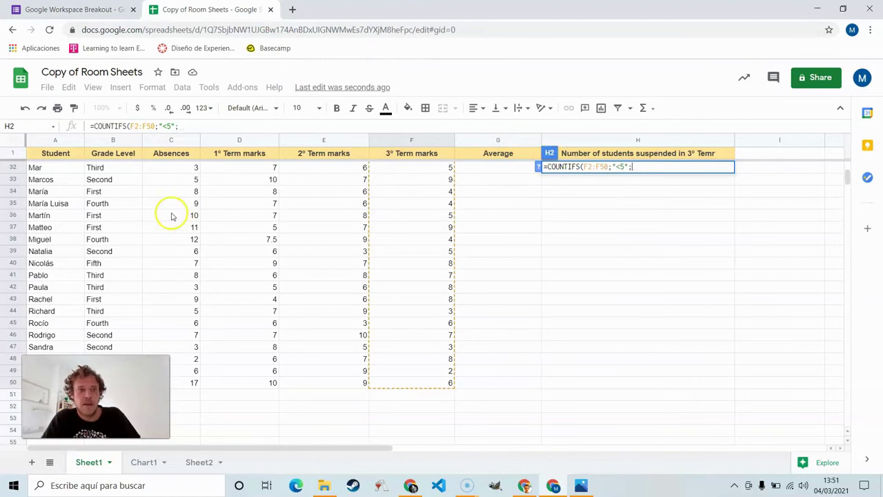
pyautogui.scroll(-4, 111, 217)
pyautogui.moveTo(118, 239); pyautogui.dragTo(113, 170)
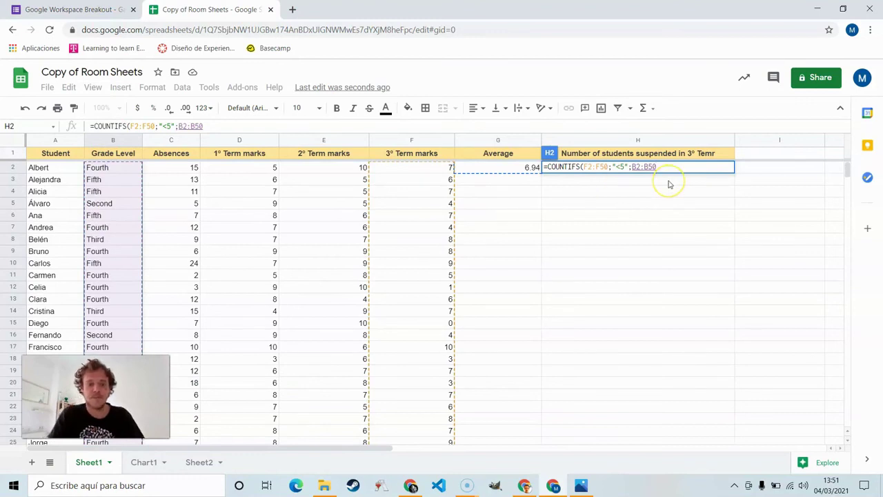
pyautogui.write(';"=Fourth')
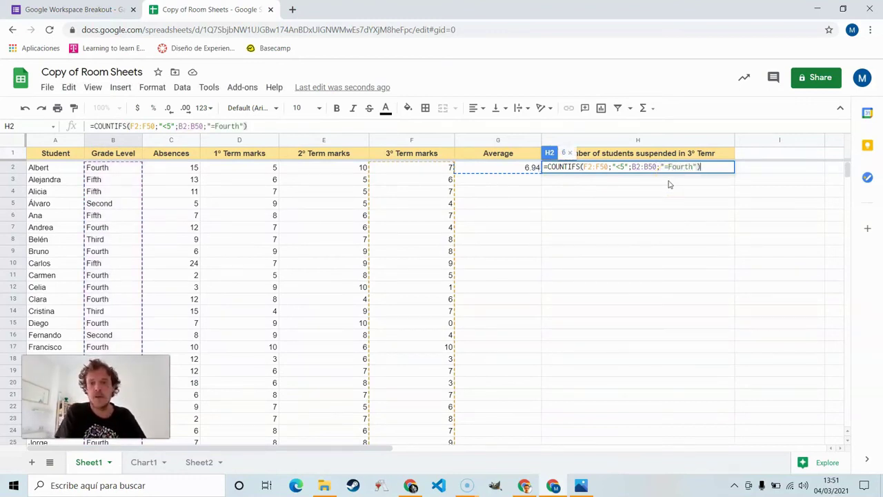
pyautogui.press('Return')
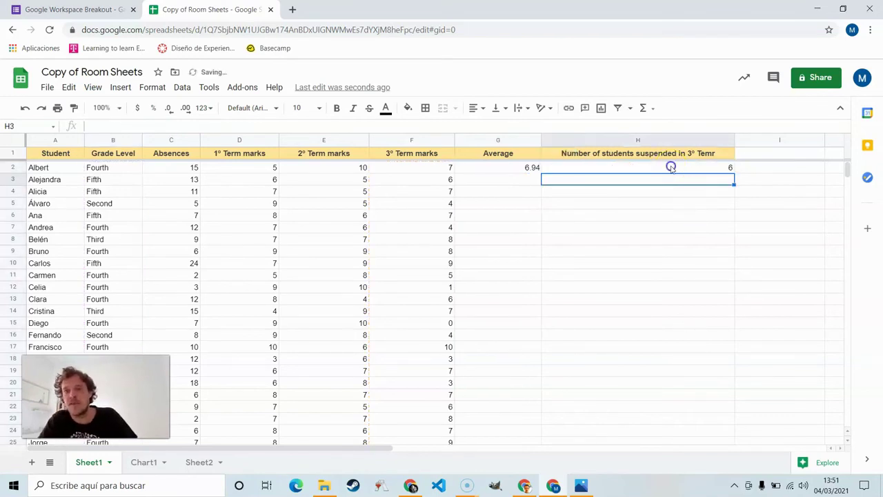
pyautogui.click(670, 166)
pyautogui.click(74, 9)
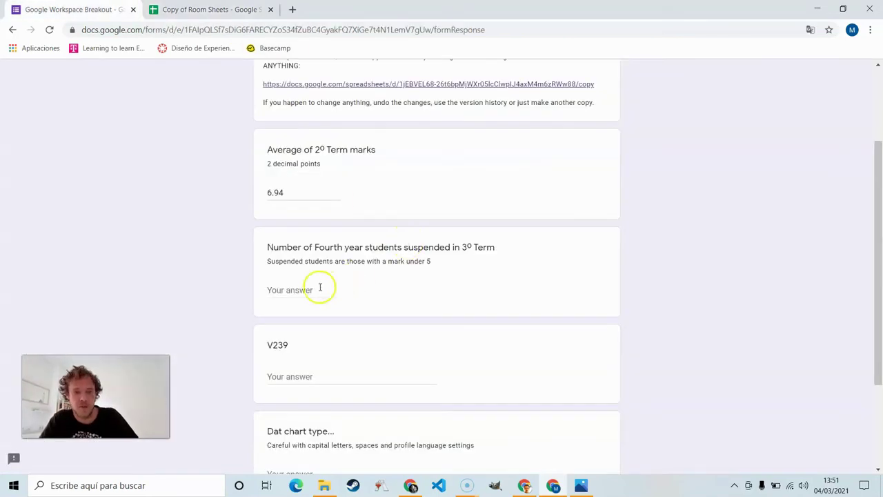
pyautogui.scroll(-2, 320, 287)
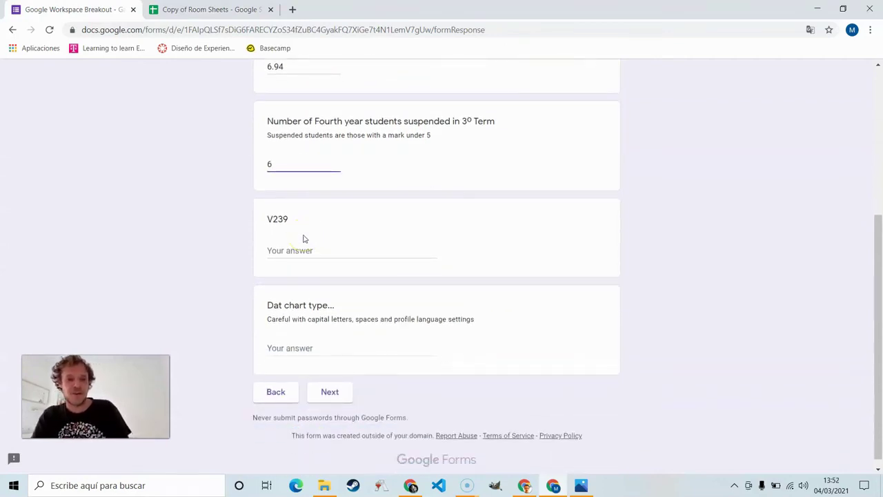
# Step: In the Room Sheets spreadsheet, go to cell V239 and select its full text 'hello, world'
pyautogui.click(237, 12)
pyautogui.hscroll(5, 667, 254)
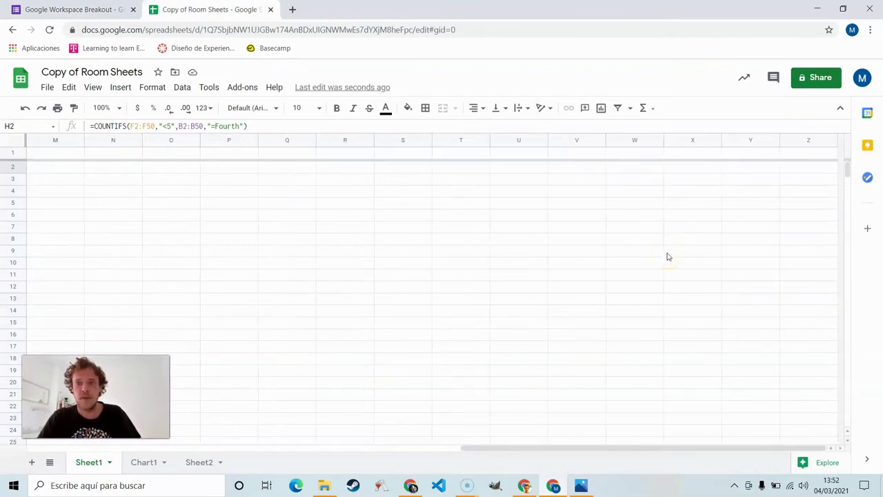
pyautogui.click(592, 179)
pyautogui.scroll(-10, 592, 178)
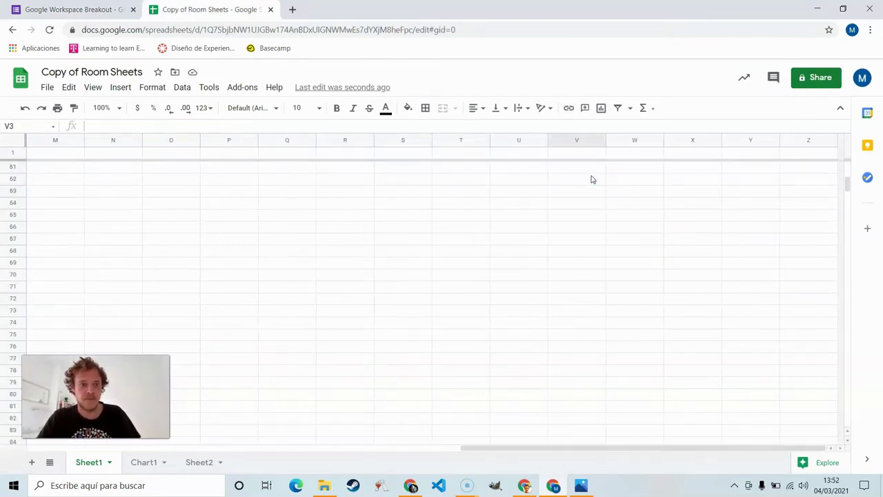
pyautogui.scroll(-8, 591, 179)
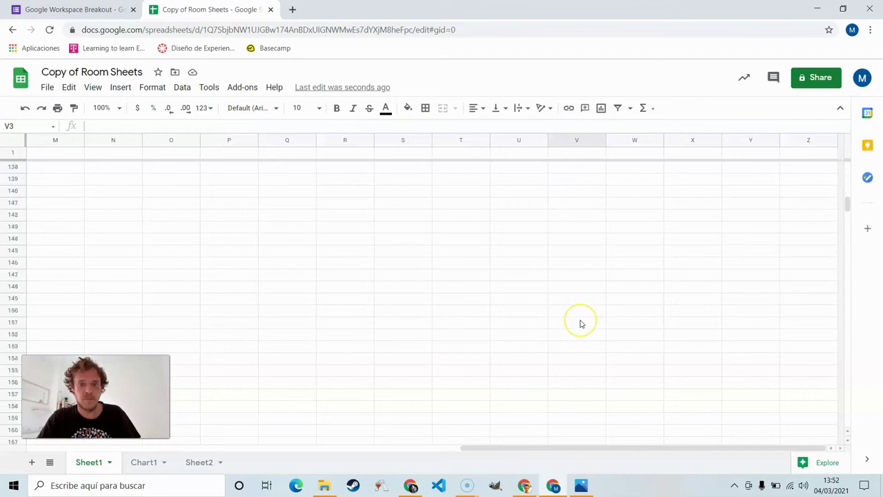
pyautogui.scroll(-15, 581, 324)
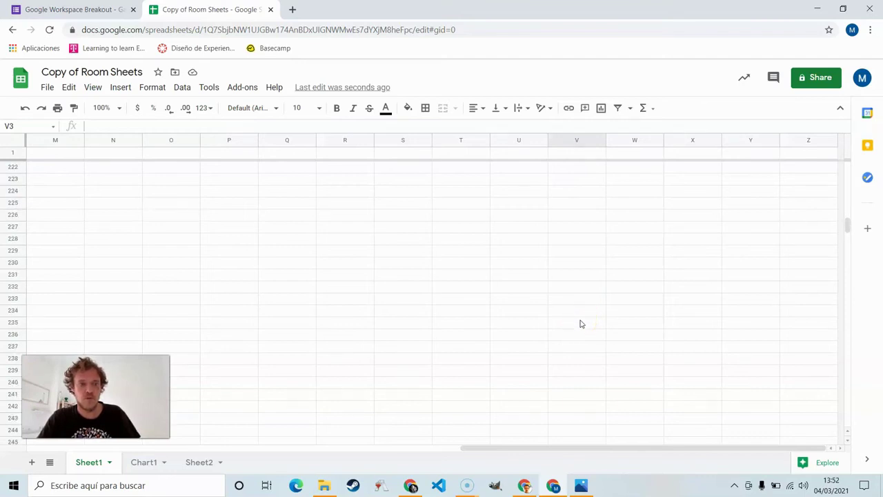
pyautogui.click(581, 324)
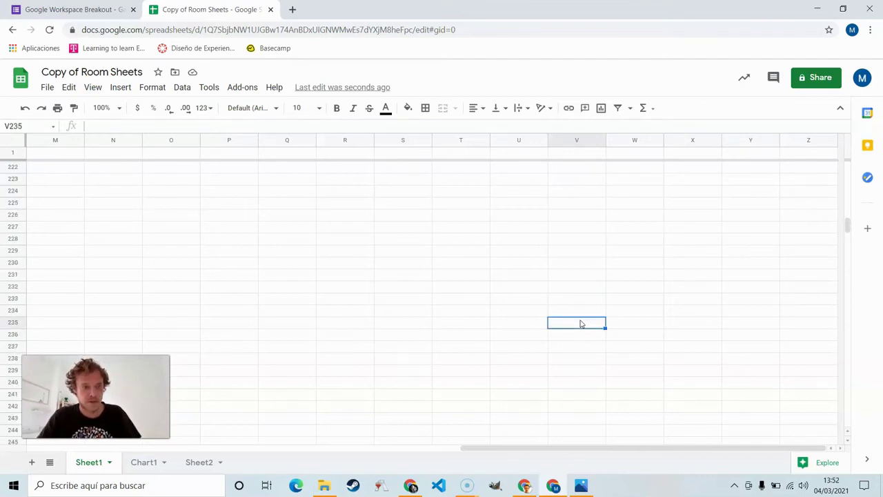
pyautogui.press('Down')
pyautogui.press('Down')
pyautogui.press('Down')
pyautogui.press('Down')
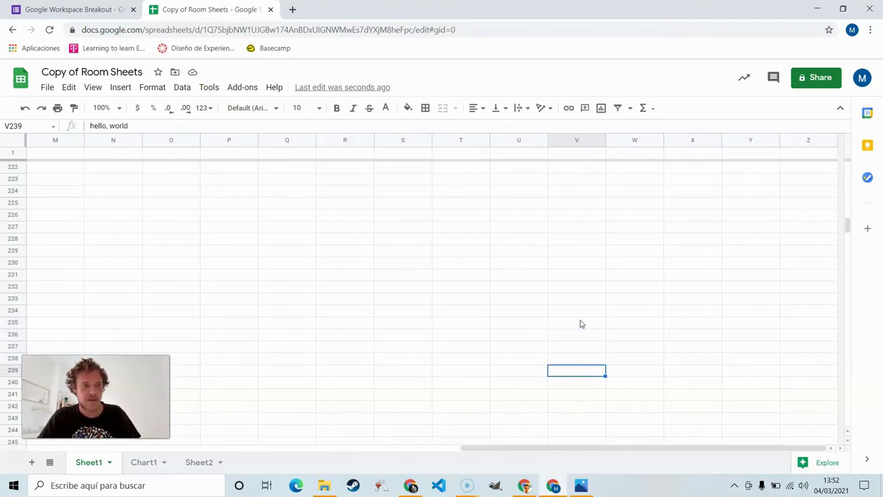
pyautogui.press('Down')
pyautogui.press('Down')
pyautogui.press('Up')
pyautogui.press('Up')
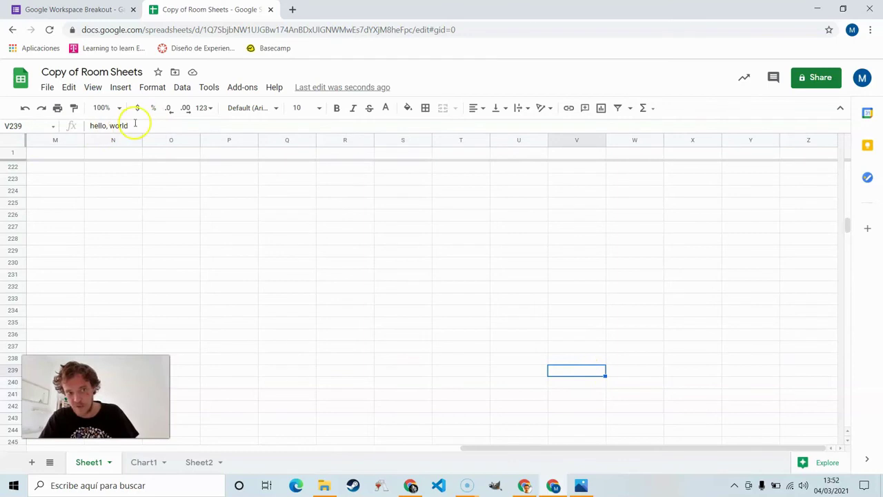
pyautogui.click(135, 124)
pyautogui.tripleClick(135, 124)
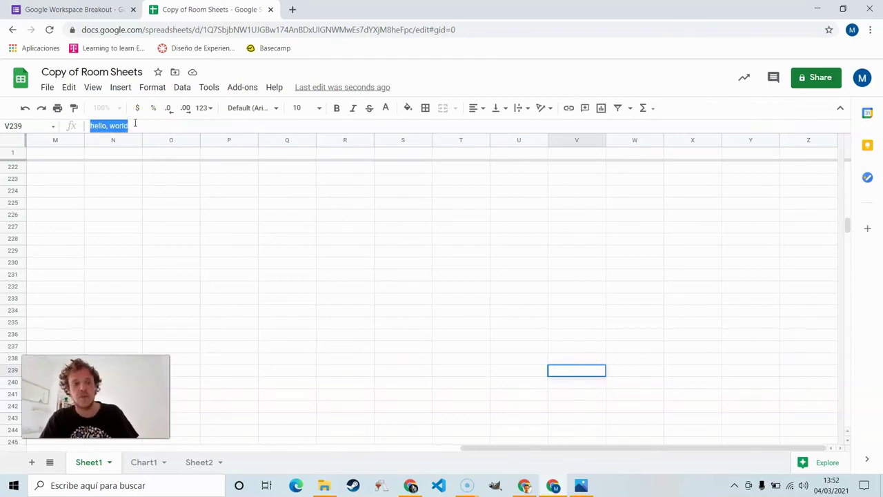
# Step: Enter 'hello, world' as the form's V239 answer, then return to the spreadsheet
pyautogui.click(69, 9)
pyautogui.click(304, 246)
pyautogui.click(331, 347)
pyautogui.hotkey('ctrl', 'Tab')
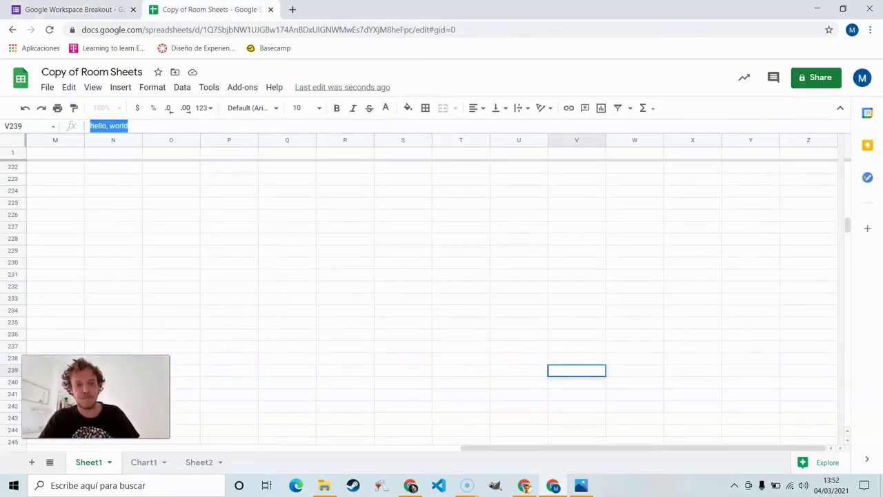
# Step: Check the Chart1 sheet's chart settings to confirm it is a Radar chart
pyautogui.click(144, 462)
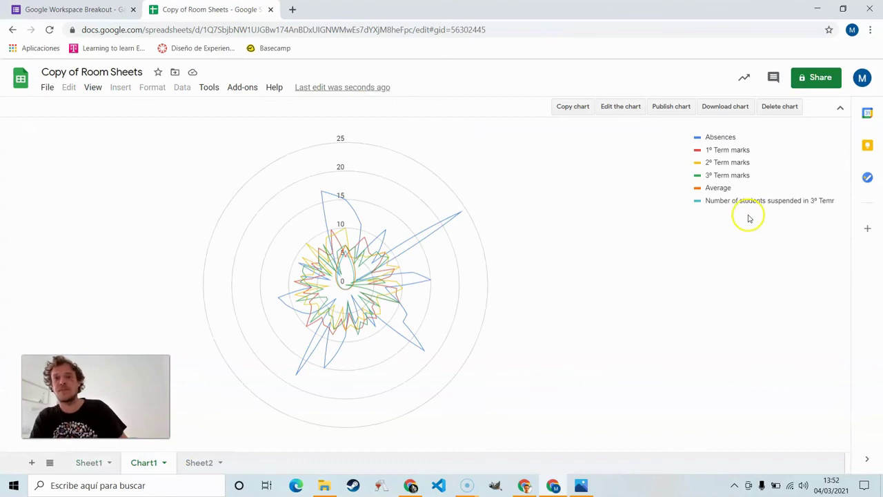
pyautogui.click(627, 107)
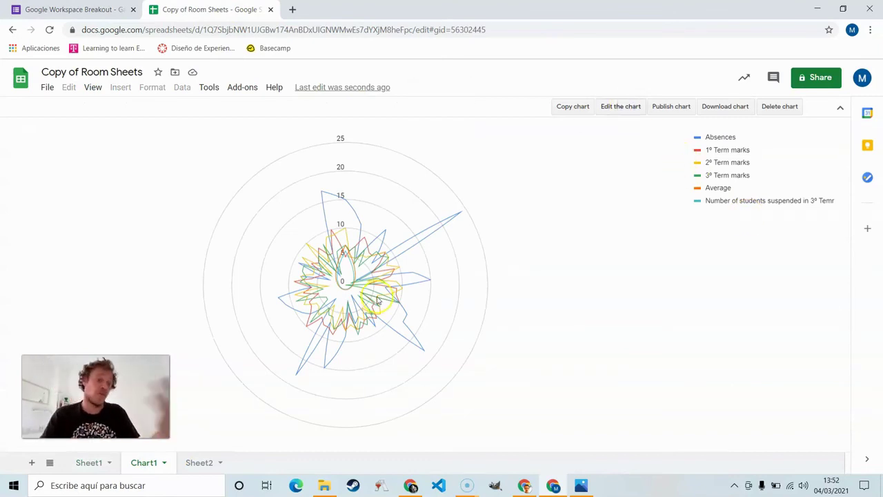
pyautogui.click(614, 109)
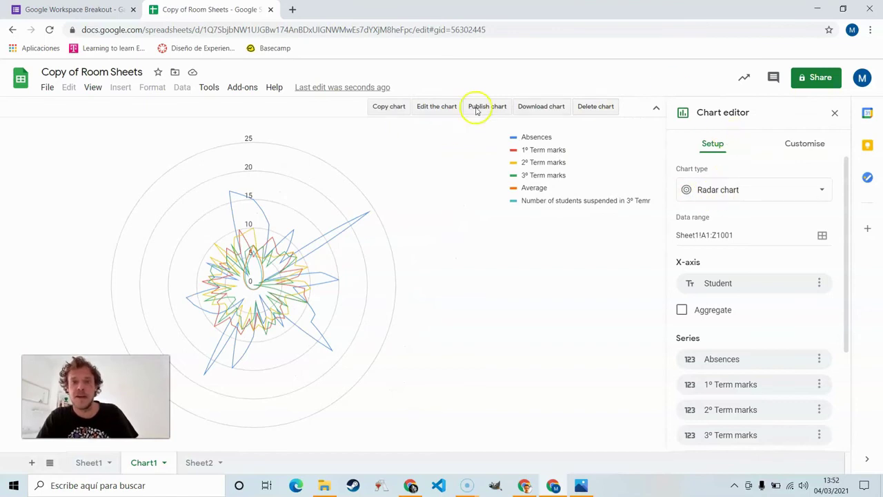
# Step: Answer the chart-type question with Radar chart and advance to the Room Calendar section
pyautogui.click(73, 10)
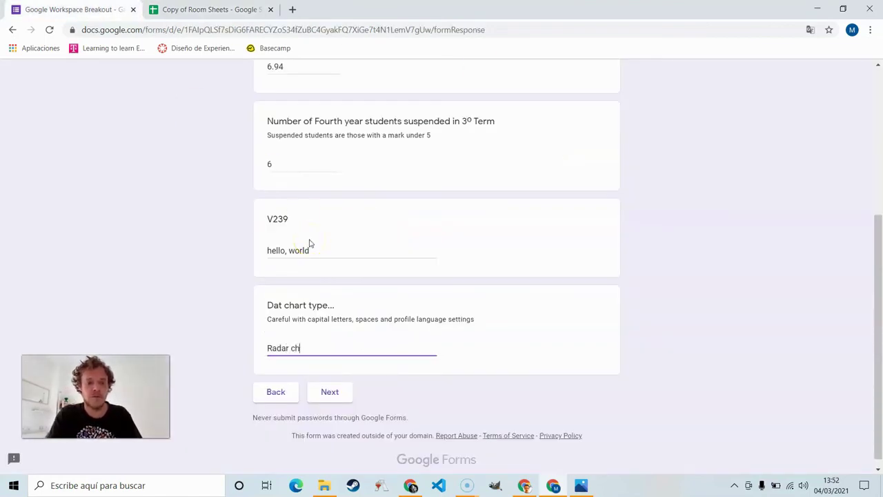
pyautogui.click(330, 392)
pyautogui.click(197, 316)
# Step: Open calendar.google.com in a new browser tab
pyautogui.scroll(-1, 199, 317)
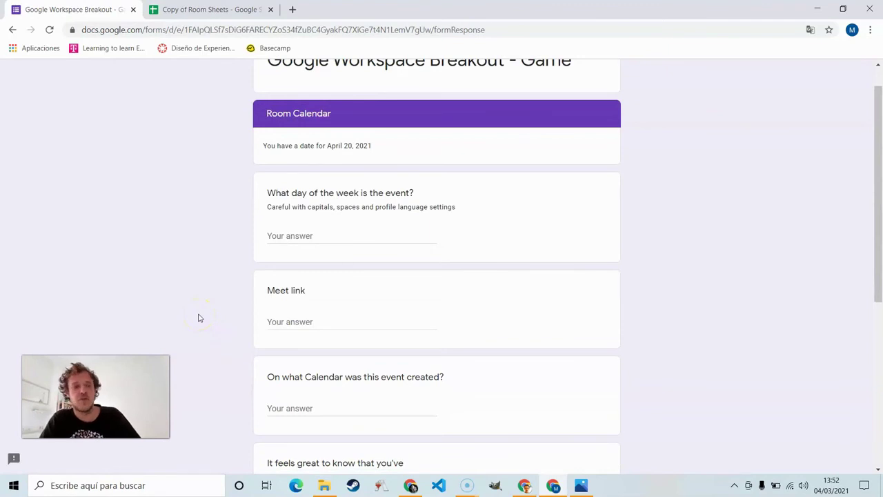
pyautogui.scroll(1, 198, 318)
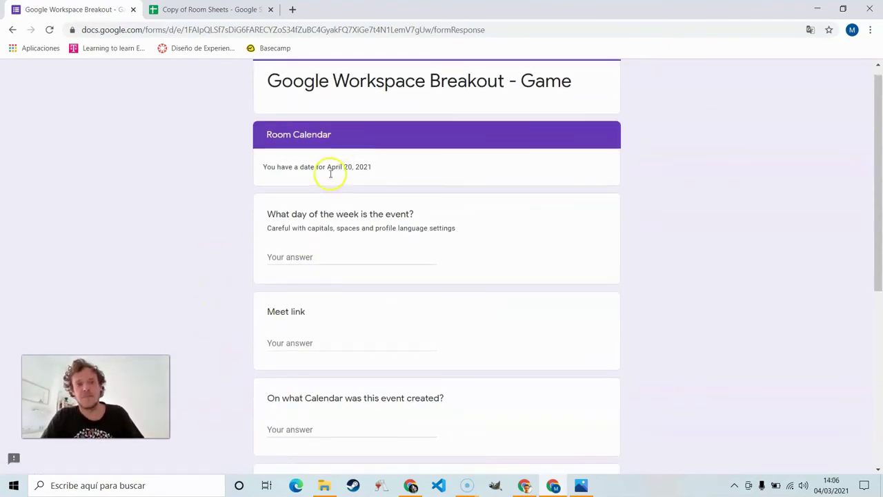
pyautogui.click(292, 9)
pyautogui.write('cal')
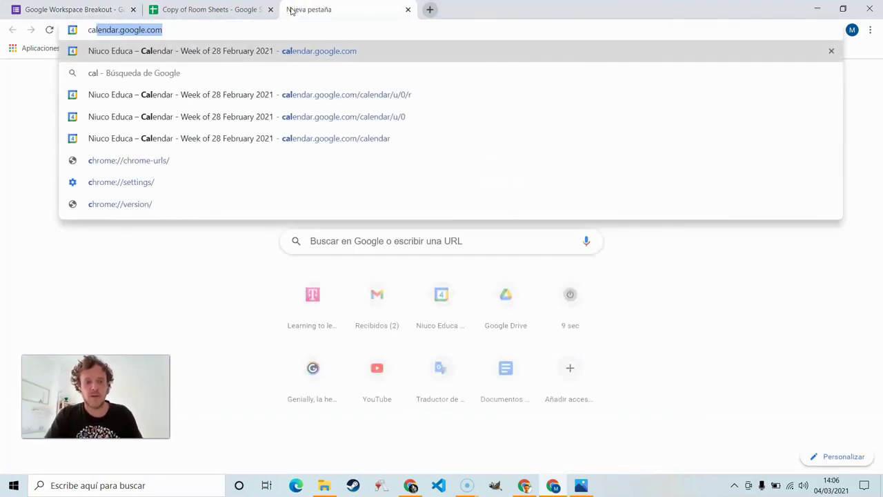
pyautogui.write('endar.google.com')
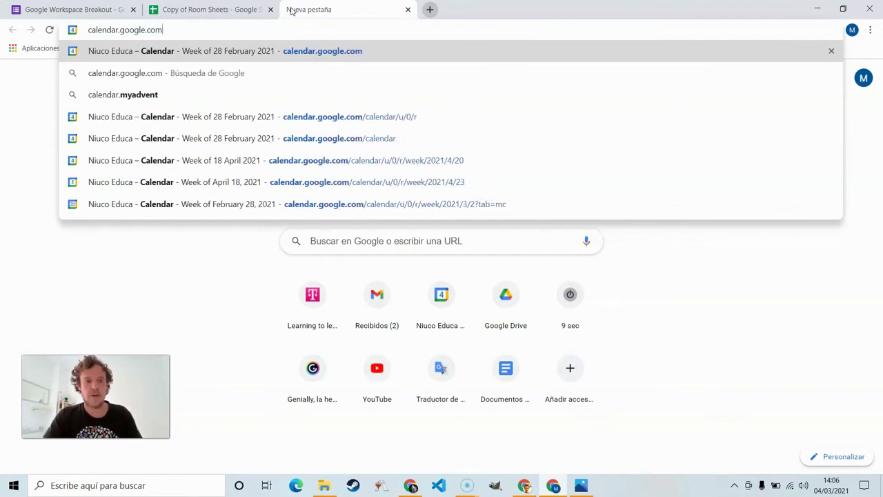
pyautogui.press('Return')
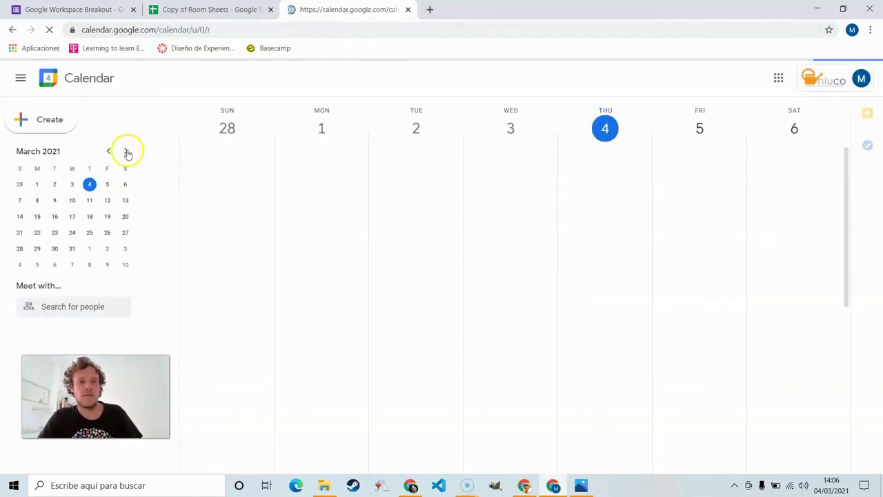
# Step: Show the week of April 20, 2021 and open the 'hello, world' event details
pyautogui.click(126, 151)
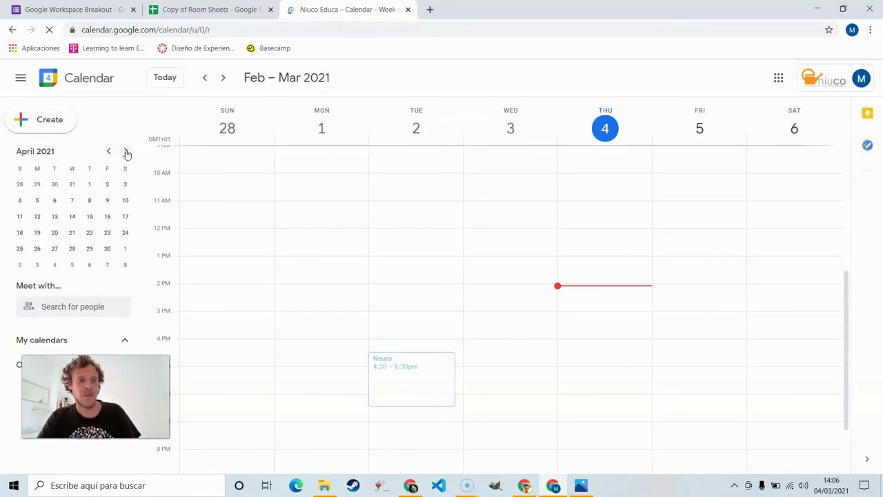
pyautogui.click(55, 232)
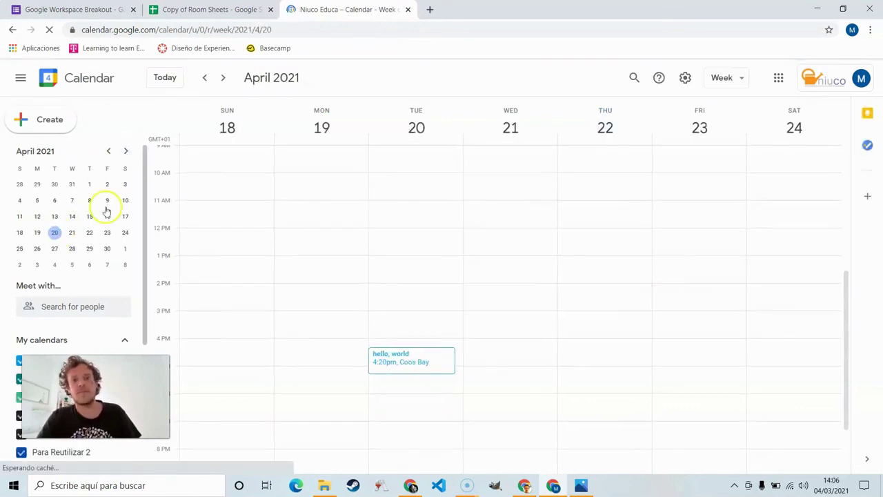
pyautogui.click(414, 359)
# Step: Answer the day-of-week question with Tuesday
pyautogui.click(72, 10)
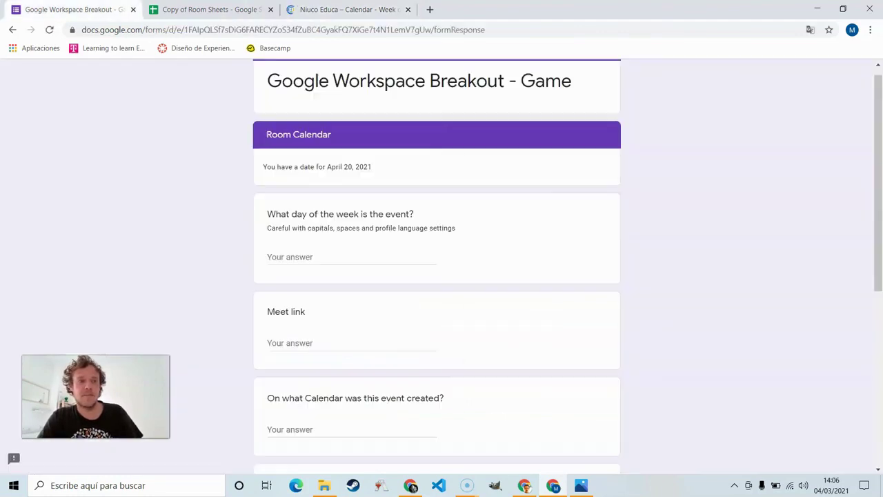
pyautogui.scroll(-1, 332, 345)
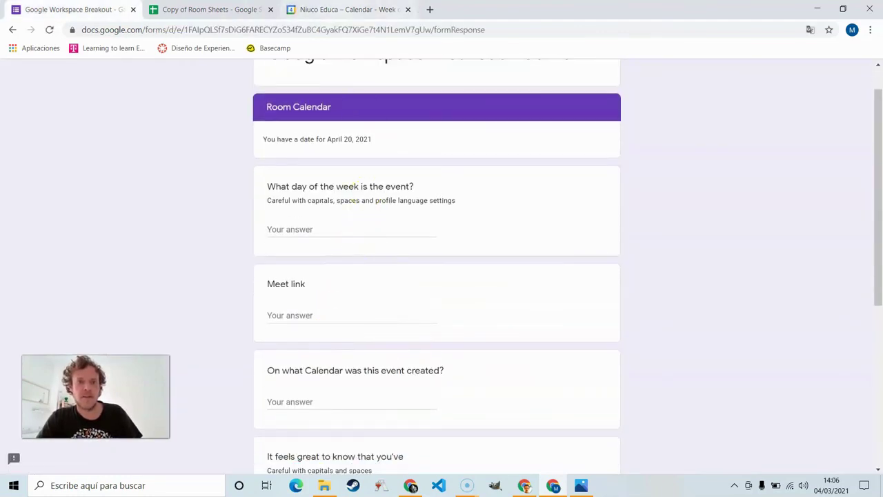
pyautogui.click(321, 10)
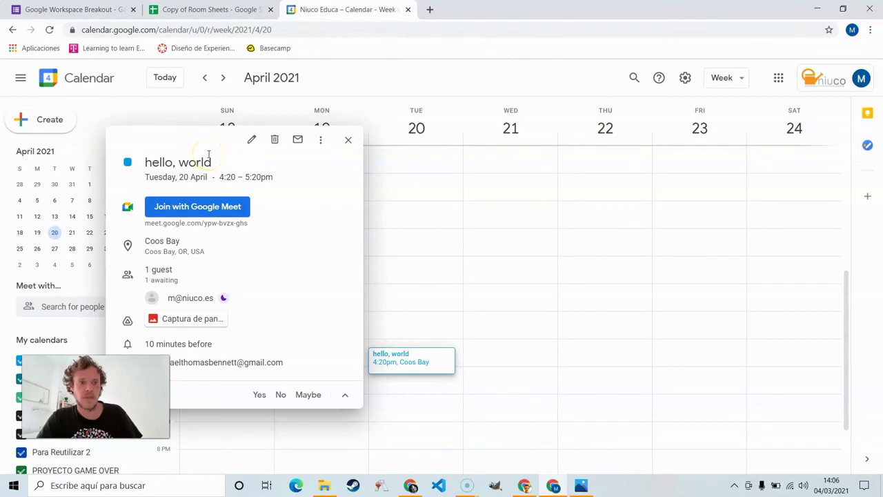
pyautogui.click(73, 10)
pyautogui.click(294, 229)
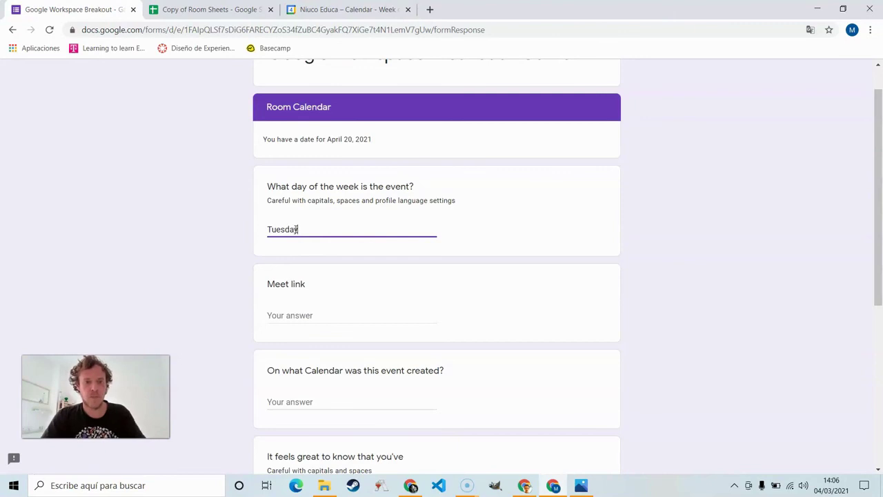
pyautogui.scroll(-1, 297, 231)
# Step: Copy the event's Meet link and paste it into the Meet link answer
pyautogui.click(338, 9)
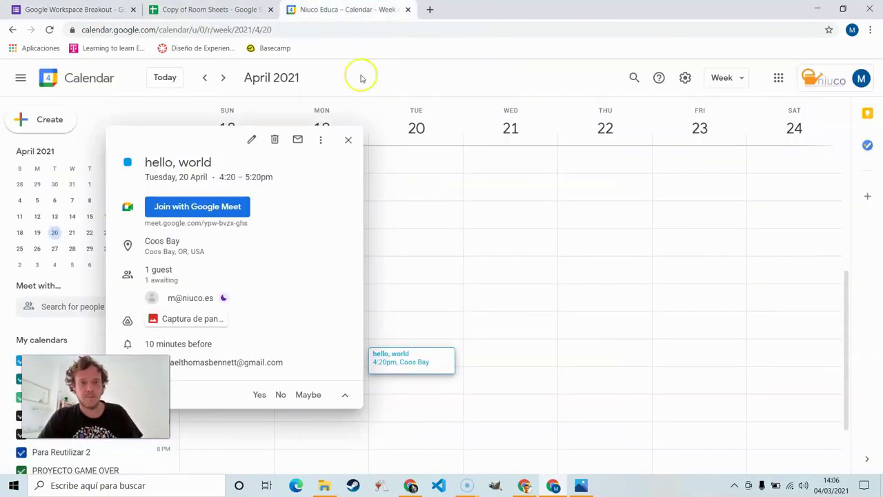
pyautogui.click(345, 207)
pyautogui.click(72, 9)
pyautogui.click(322, 267)
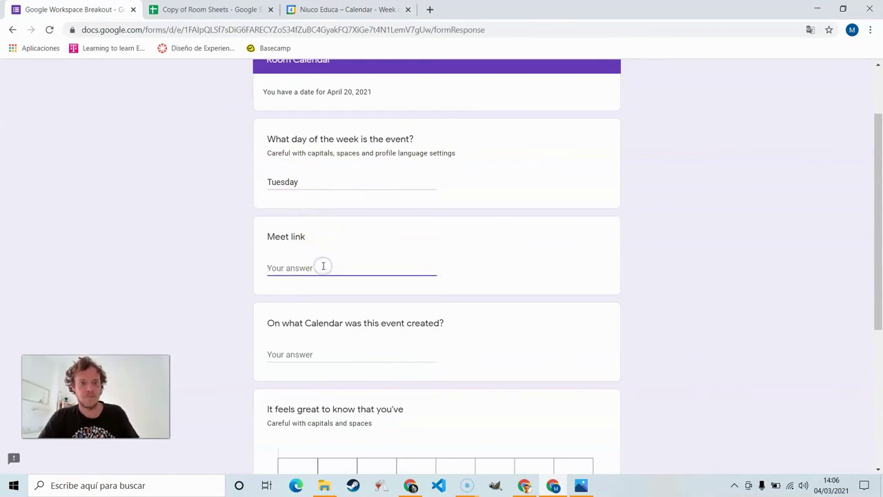
pyautogui.hotkey('ctrl', 'v')
pyautogui.scroll(-3, 323, 269)
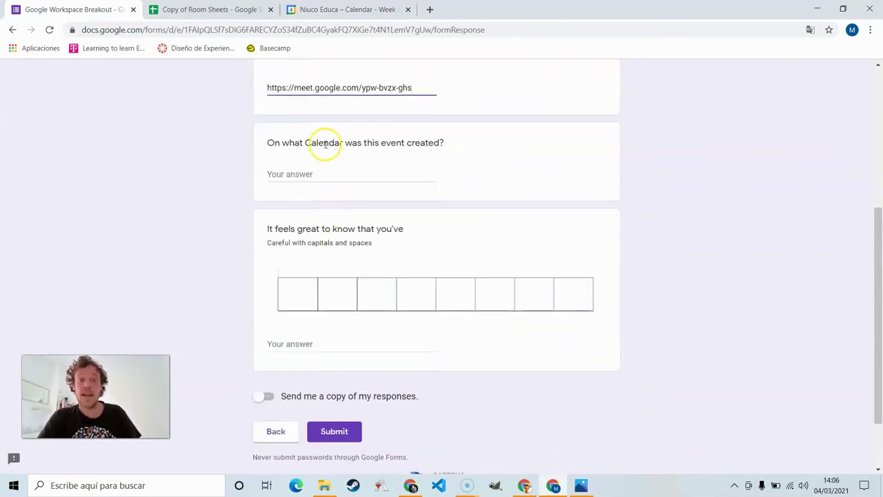
# Step: Paste the calendar owner's e-mail into the which-calendar answer, trimming the duplicated leftover text
pyautogui.hotkey('ctrl', '3')
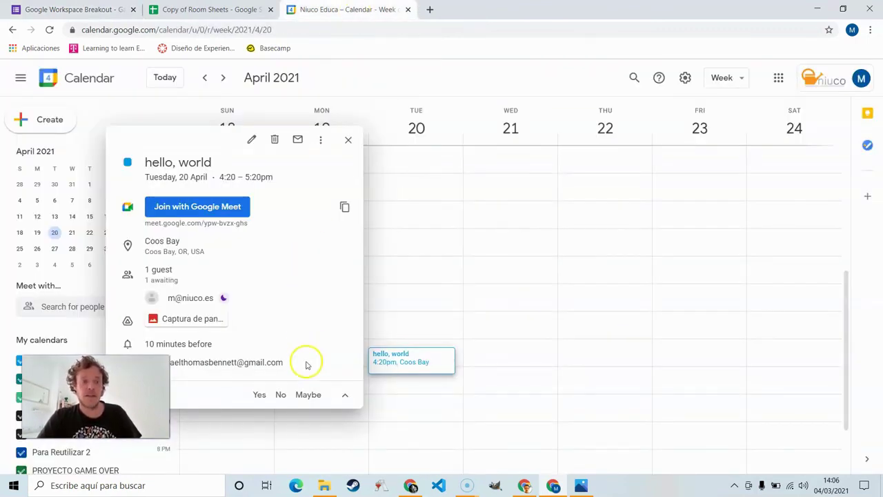
pyautogui.moveTo(307, 365); pyautogui.dragTo(173, 368)
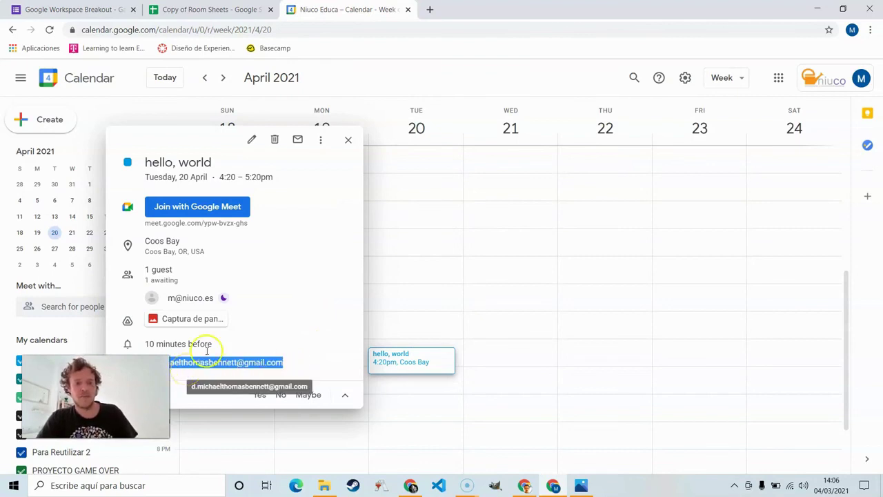
pyautogui.click(124, 11)
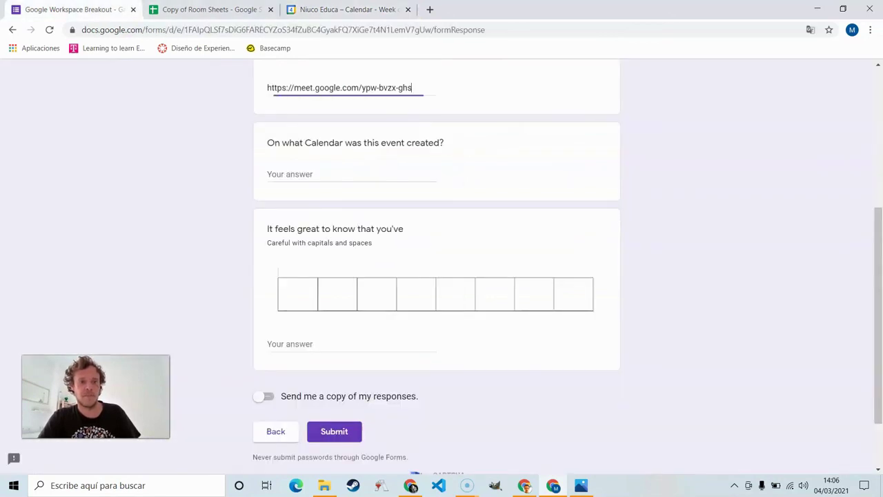
pyautogui.click(304, 173)
pyautogui.hotkey('ctrl', 'v')
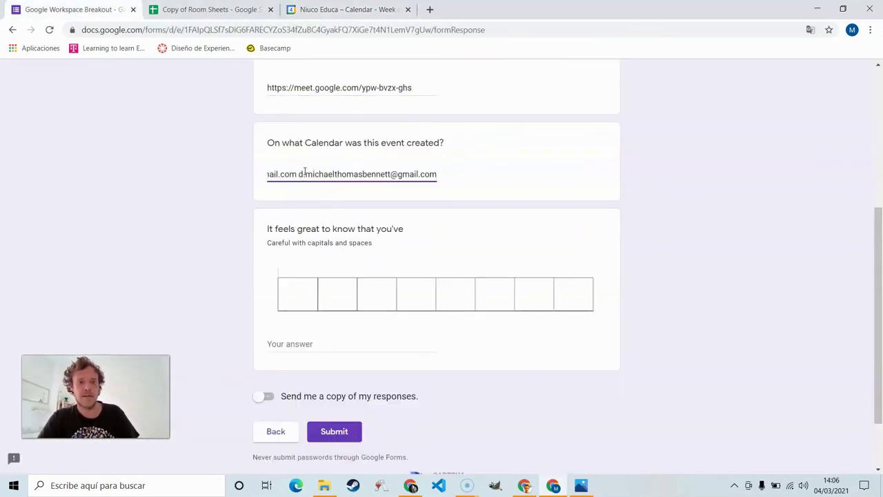
pyautogui.click(301, 173)
pyautogui.press('BackSpace')
pyautogui.press('BackSpace')
pyautogui.press('BackSpace')
pyautogui.press('BackSpace')
pyautogui.press('BackSpace')
pyautogui.press('BackSpace')
pyautogui.press('BackSpace')
pyautogui.press('BackSpace')
pyautogui.press('BackSpace')
pyautogui.press('BackSpace')
pyautogui.press('BackSpace')
pyautogui.press('BackSpace')
pyautogui.press('BackSpace')
pyautogui.press('BackSpace')
pyautogui.press('BackSpace')
pyautogui.press('BackSpace')
pyautogui.press('BackSpace')
pyautogui.press('BackSpace')
pyautogui.press('BackSpace')
pyautogui.press('BackSpace')
pyautogui.press('BackSpace')
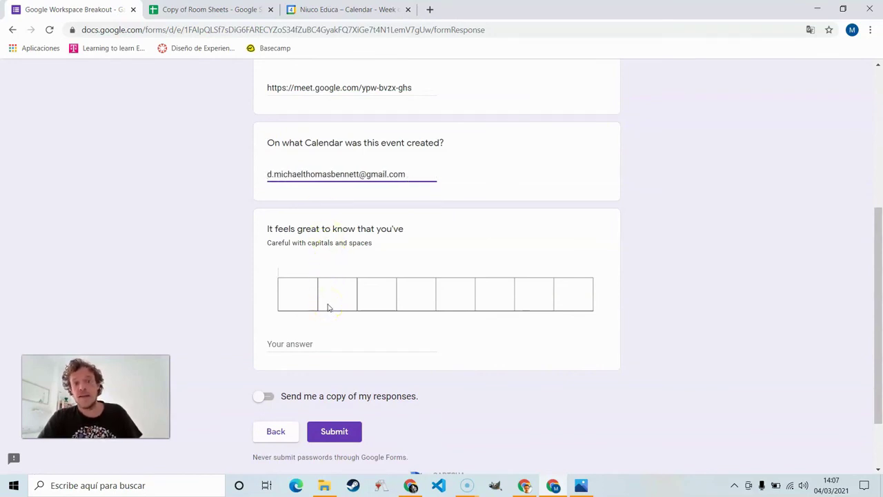
pyautogui.click(342, 9)
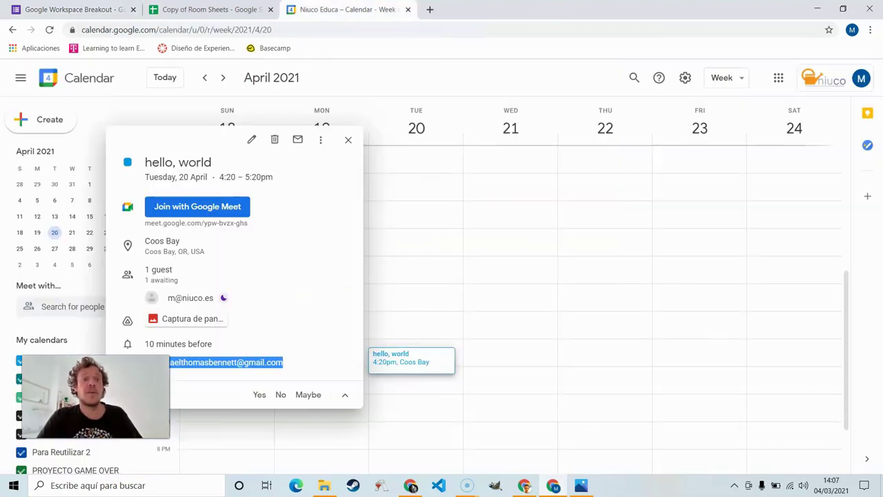
# Step: Open the event's attached finished.png image in Google Drive
pyautogui.click(201, 318)
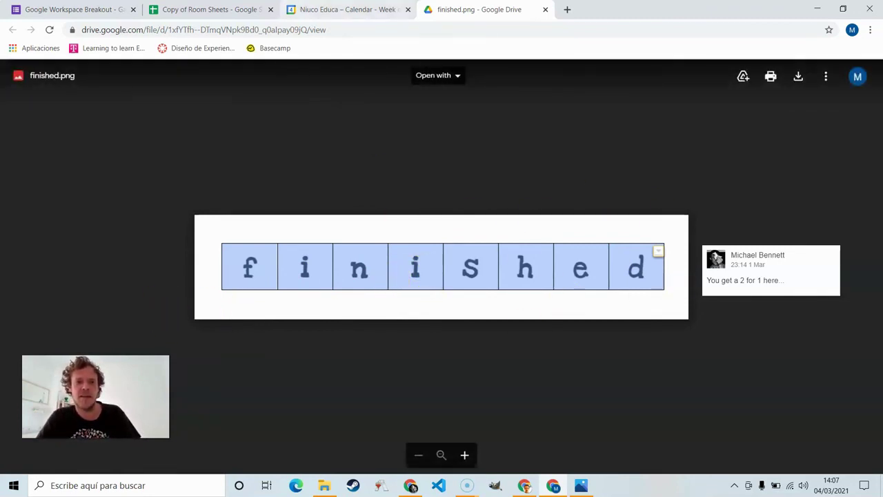
# Step: Enter 'finished' as the final answer and submit the Breakout form
pyautogui.click(76, 9)
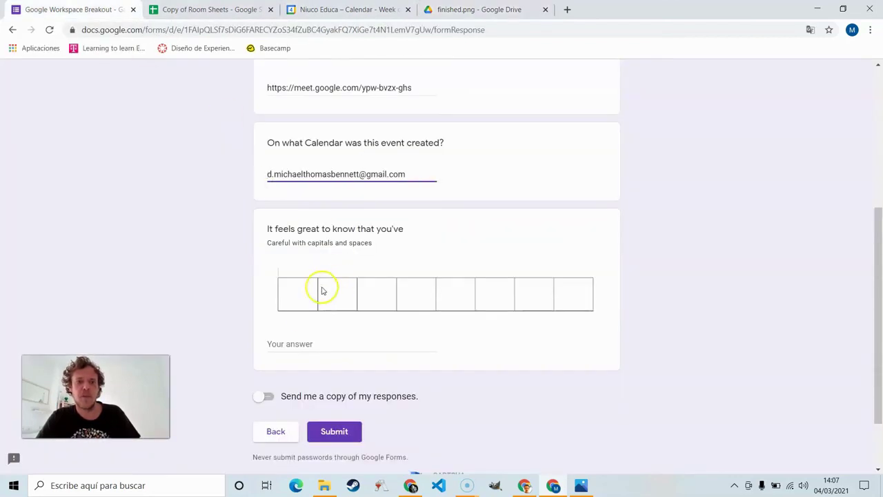
pyautogui.click(305, 344)
pyautogui.write('finished')
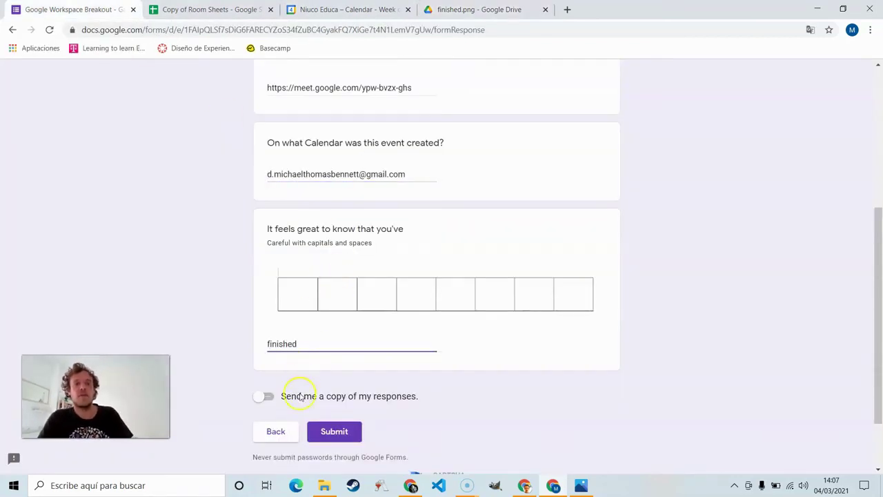
pyautogui.click(333, 428)
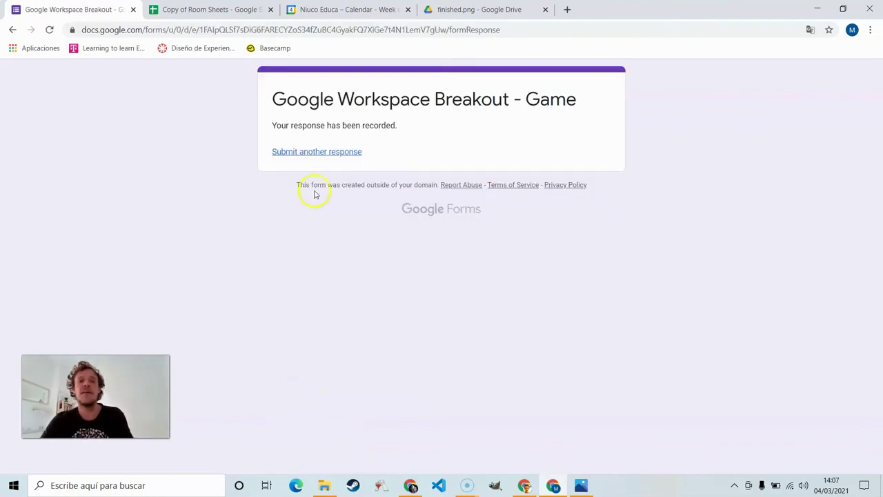